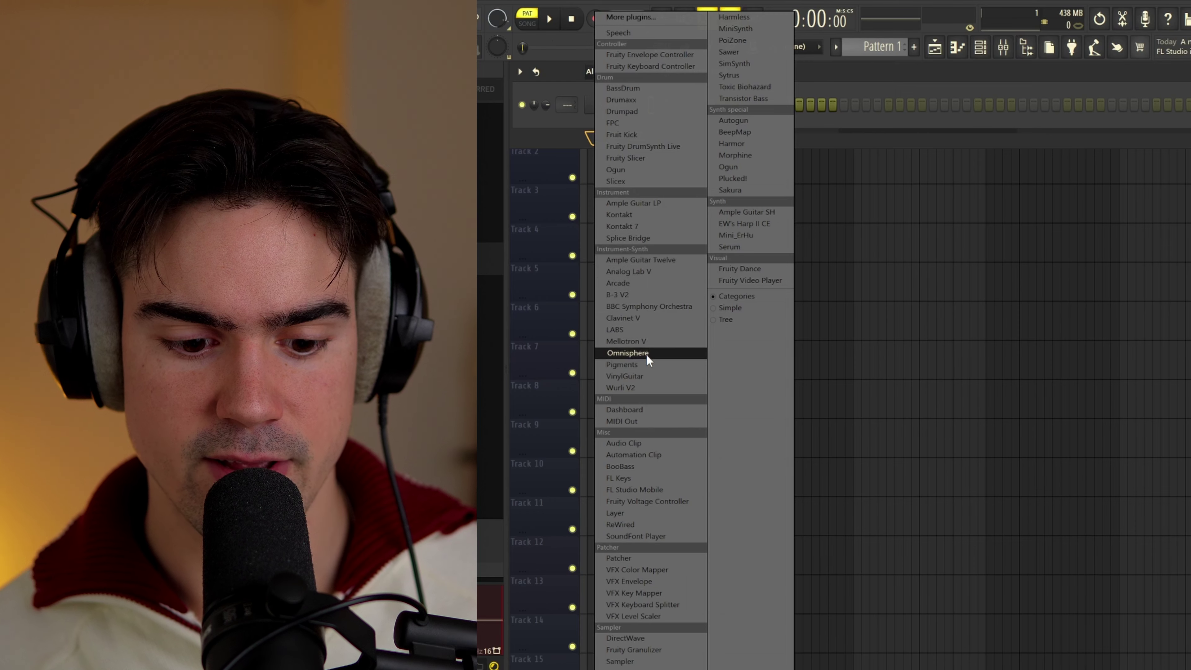
Step: Add an Omnisphere instrument and load an LA Custom C7 piano patch from its Keyboards category
{"action": "left_click", "coordinate": [648, 358]}
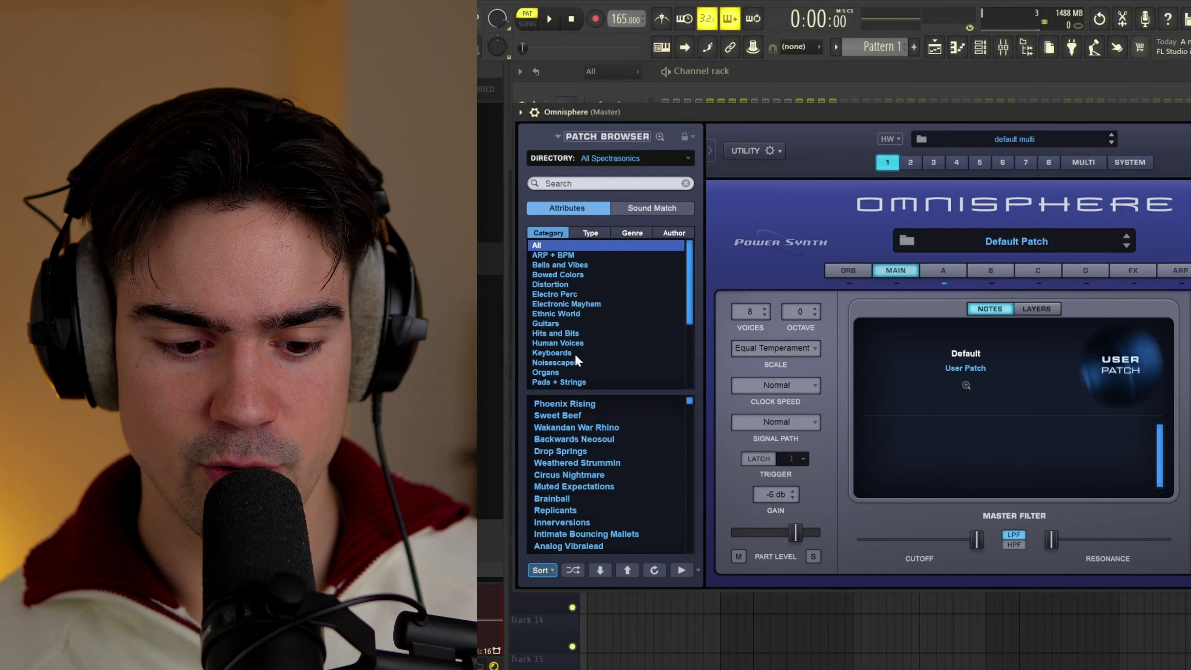
{"action": "left_click", "coordinate": [573, 353]}
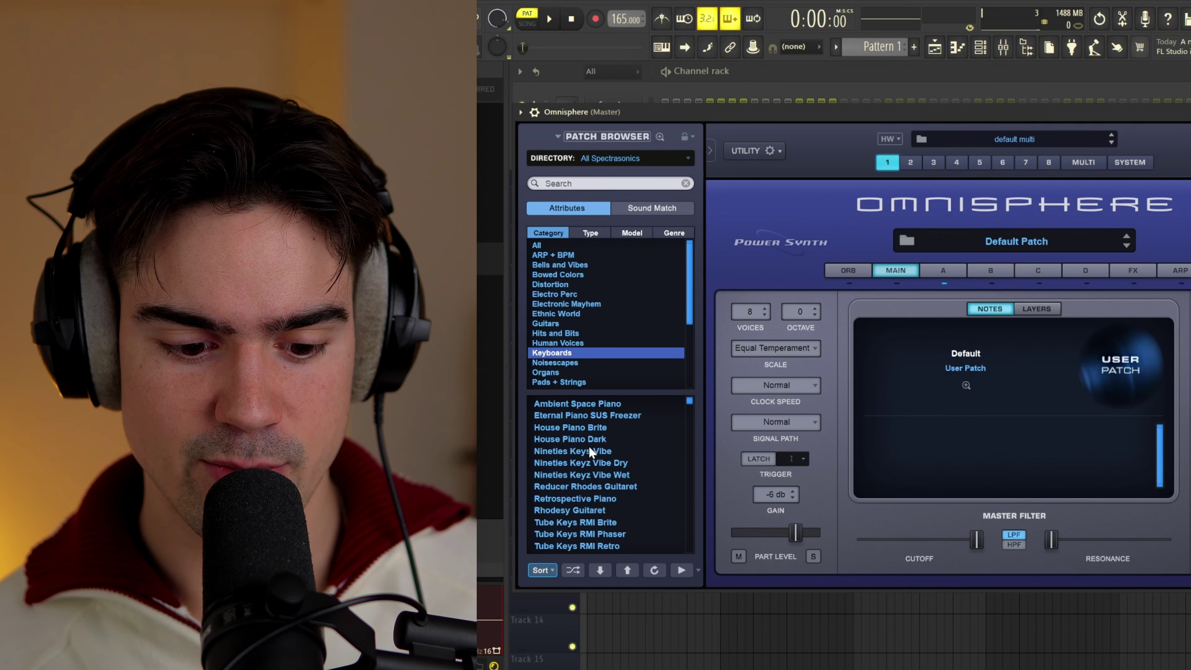
{"action": "scroll", "coordinate": [589, 451], "scroll_direction": "down", "scroll_amount": 2}
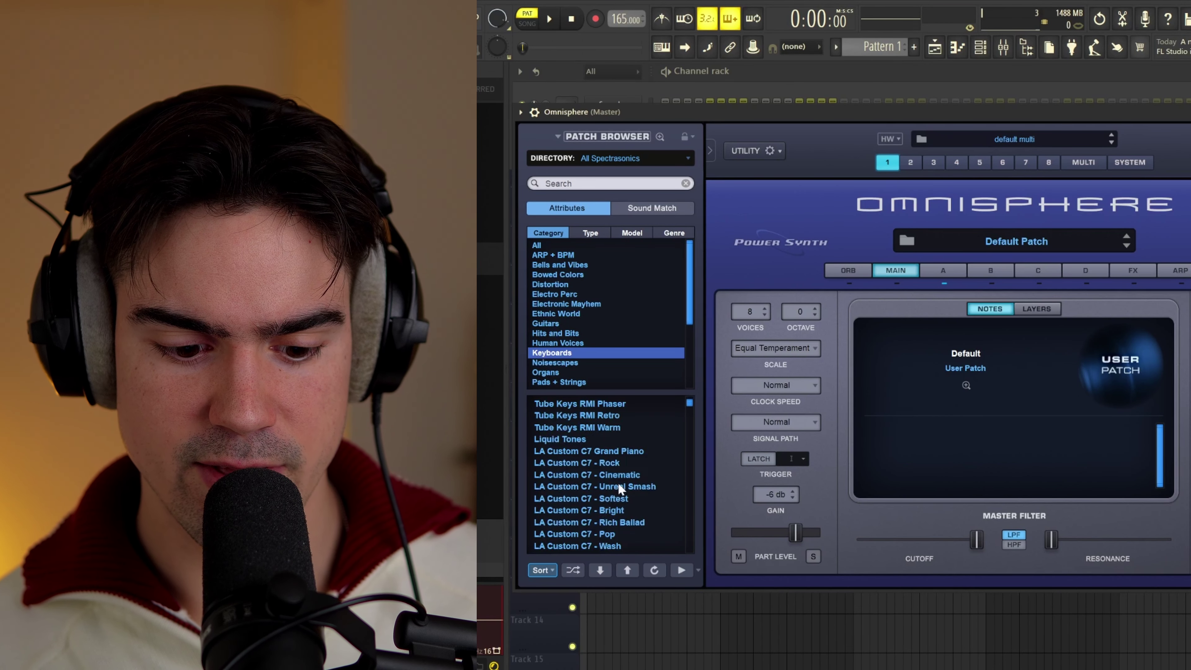
{"action": "left_click", "coordinate": [630, 486]}
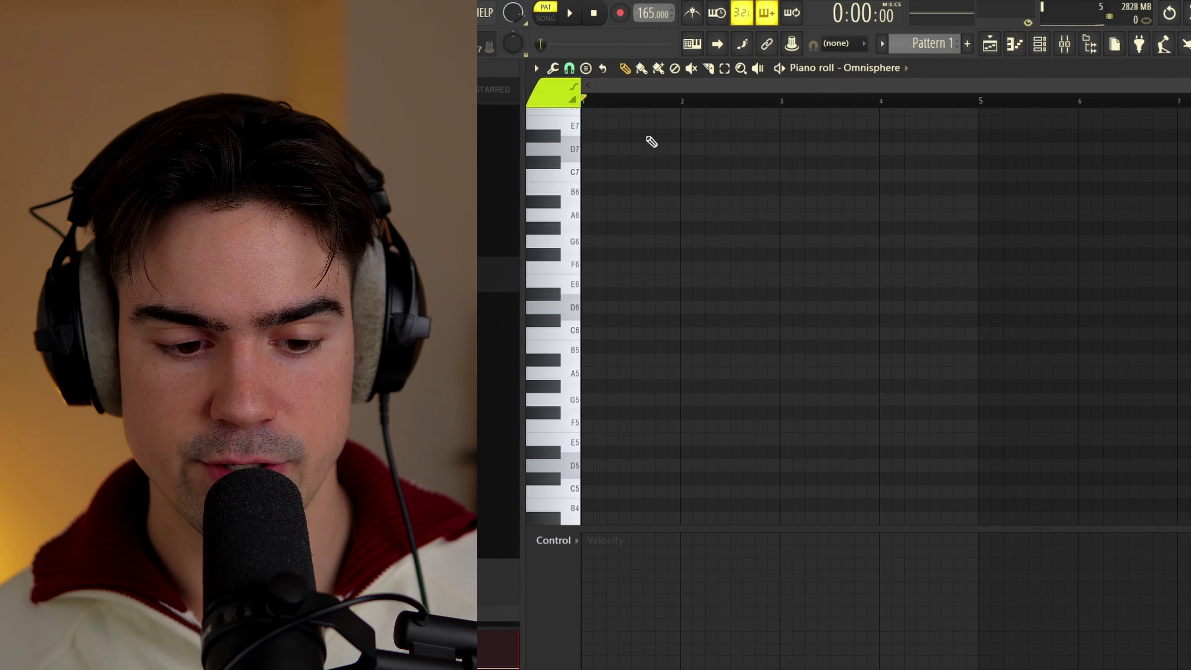
Step: Set the piano roll's scale highlighting to root note D with the Minor Natural (Aeolian) scale
{"action": "left_click", "coordinate": [536, 68]}
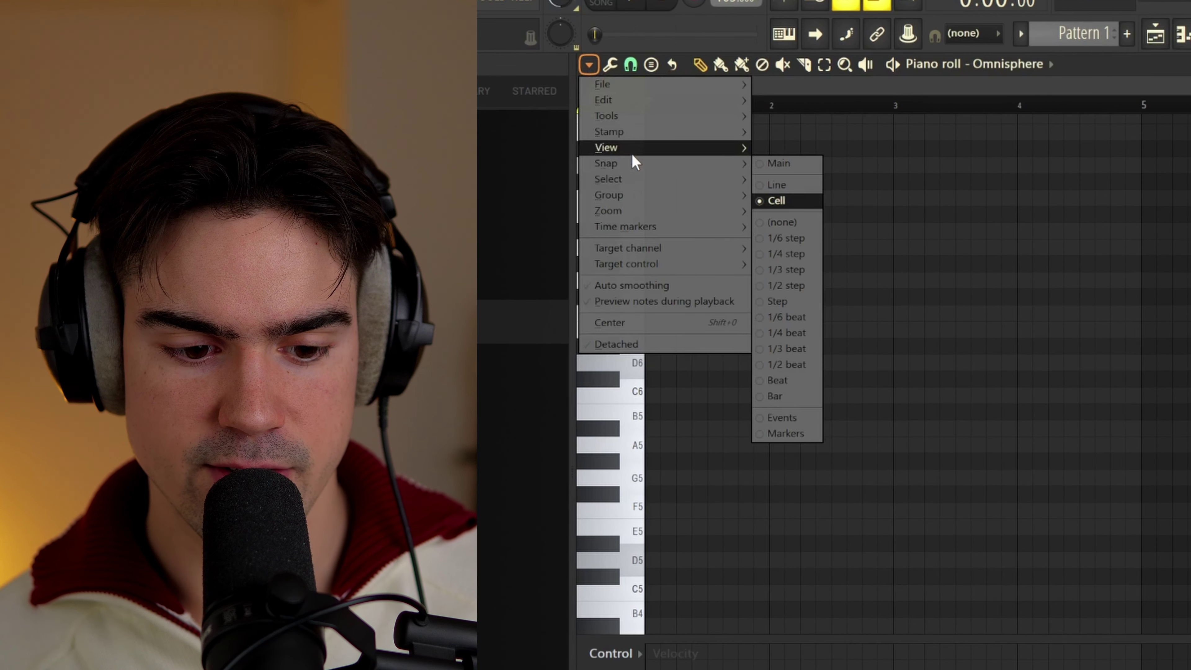
{"action": "mouse_move", "coordinate": [570, 137]}
{"action": "mouse_move", "coordinate": [917, 393]}
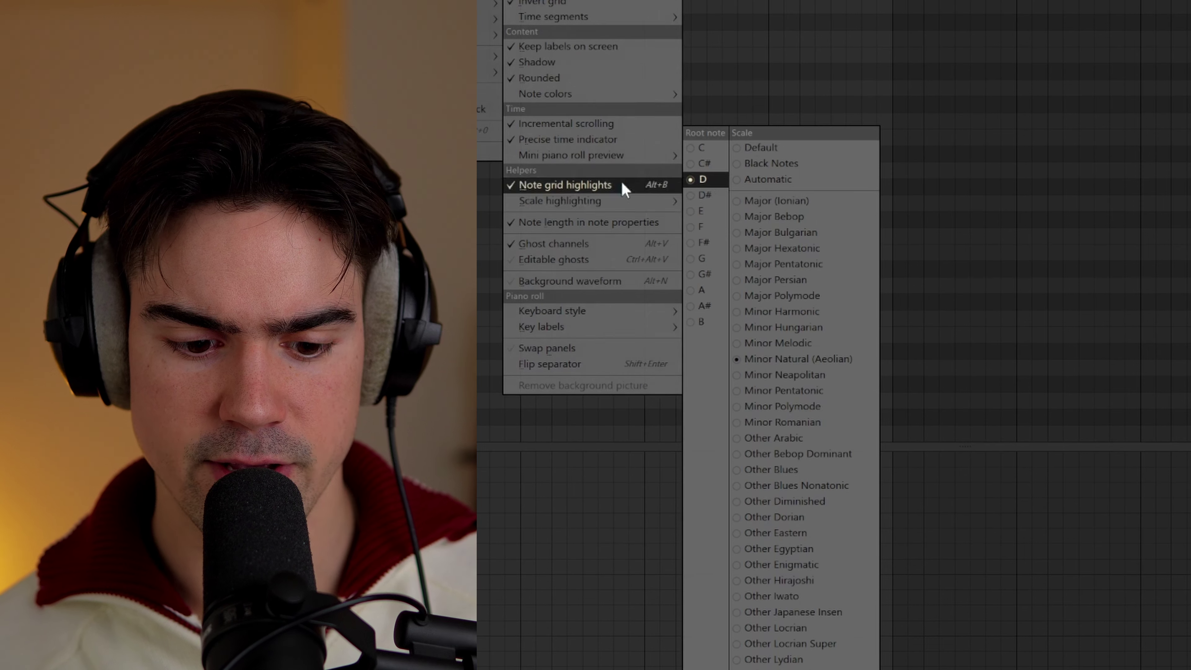
{"action": "left_click", "coordinate": [699, 180]}
Step: Draw a one-bar D minor chord in the first bar with the notes D5, F5 and A5
{"action": "scroll", "coordinate": [623, 344], "scroll_direction": "down", "scroll_amount": 2}
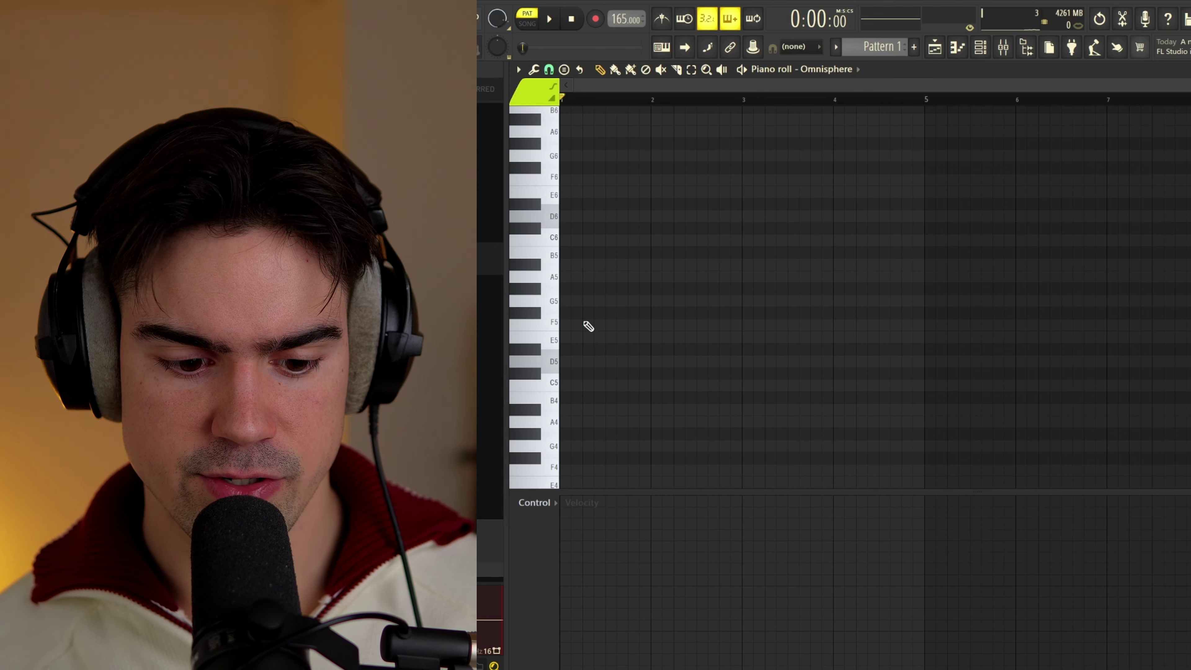
{"action": "left_click", "coordinate": [514, 361]}
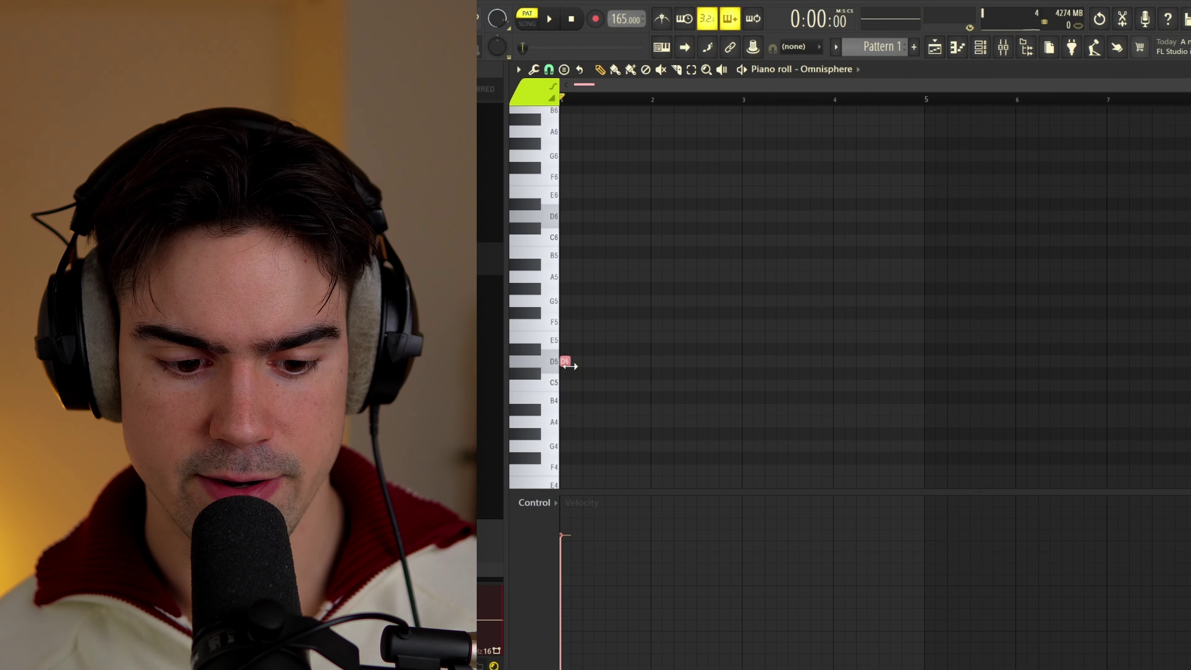
{"action": "left_click_drag", "start_coordinate": [569, 366], "coordinate": [650, 360]}
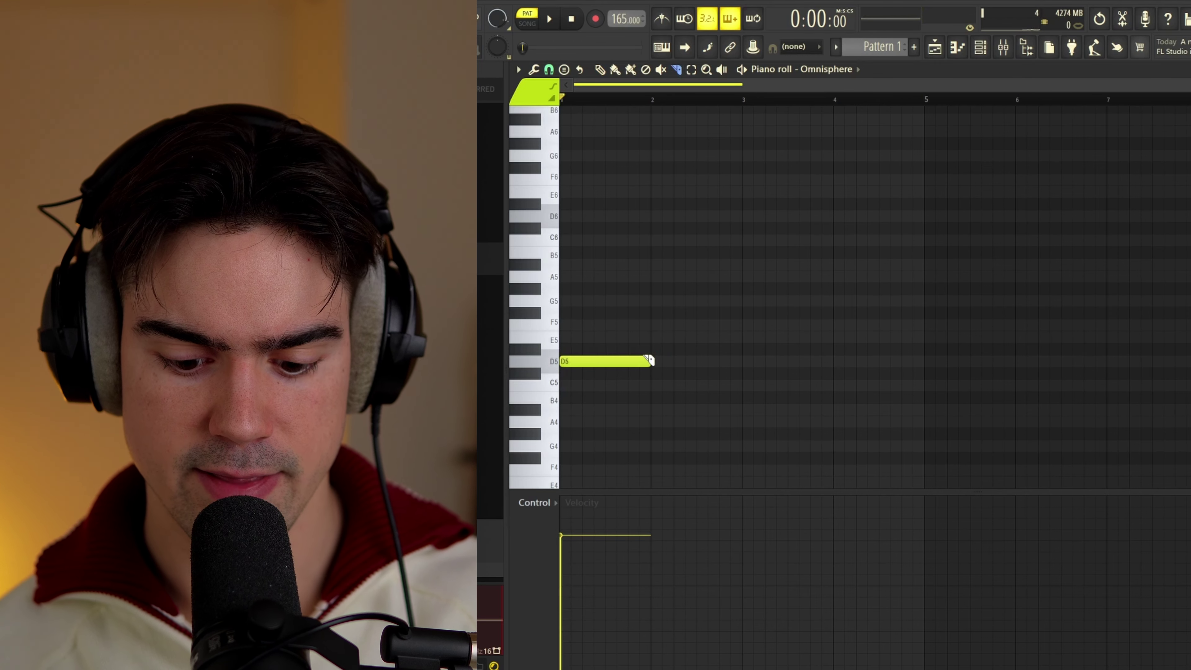
{"action": "scroll", "coordinate": [628, 328], "scroll_direction": "up", "scroll_amount": 3}
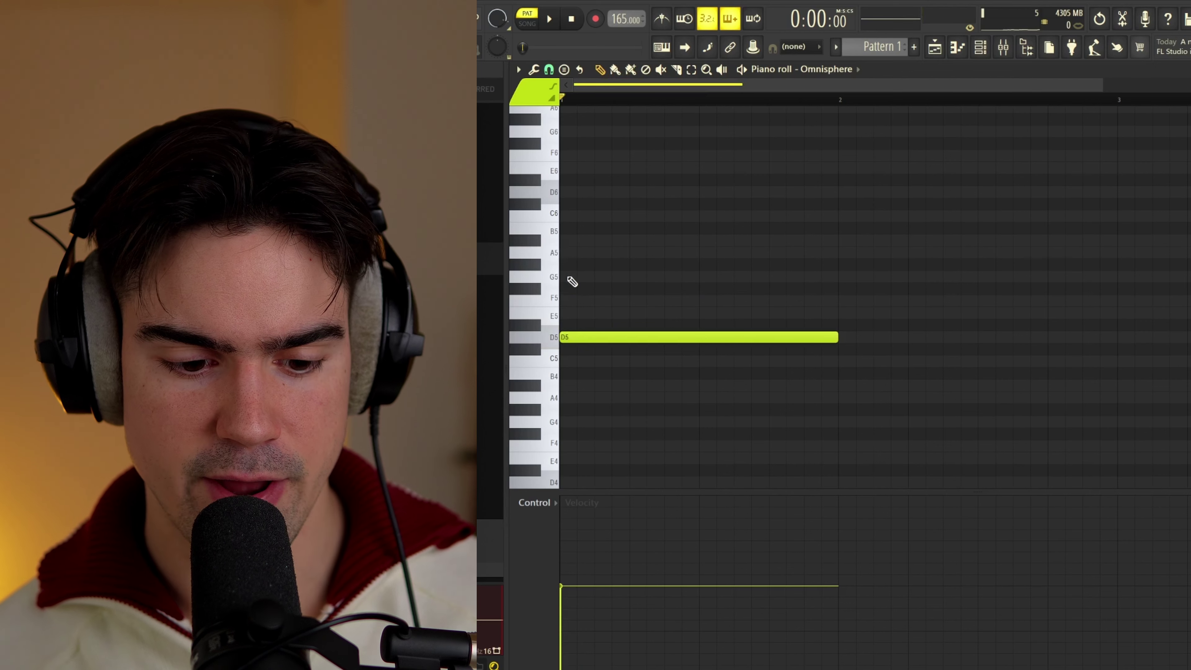
{"action": "left_click", "coordinate": [567, 299]}
{"action": "left_click", "coordinate": [570, 253]}
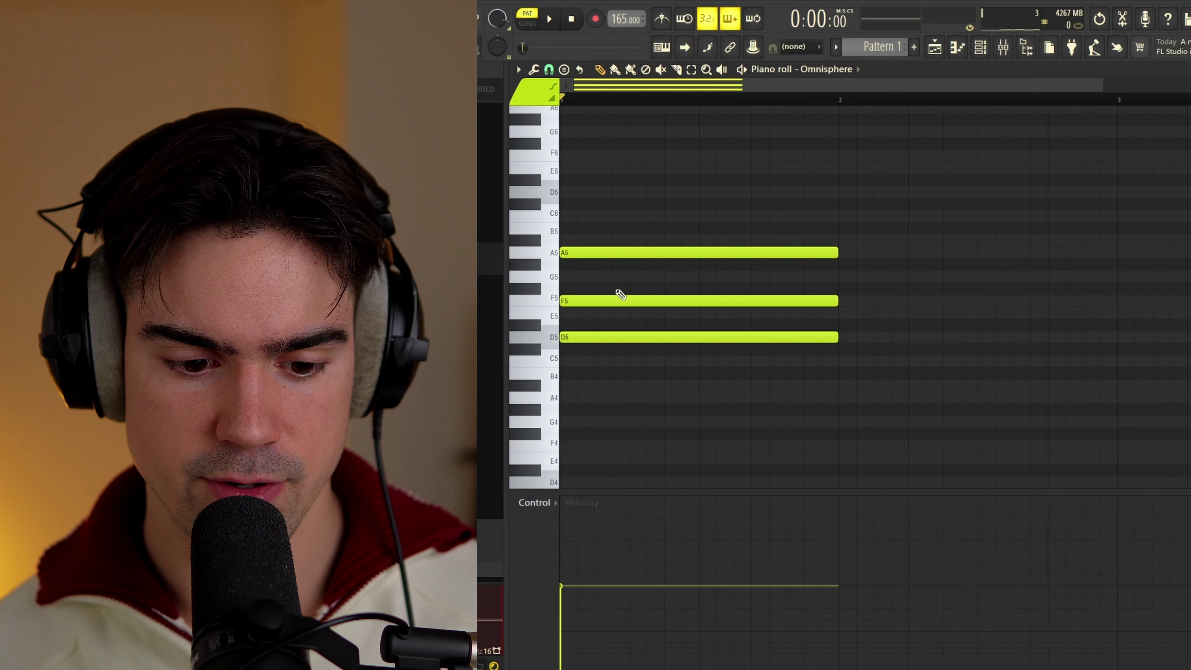
Step: Rework the sustained F5 into one-beat F5, E5 and F5 notes on beats 2 to 4, and play the pattern
{"action": "left_click_drag", "start_coordinate": [619, 296], "coordinate": [660, 306]}
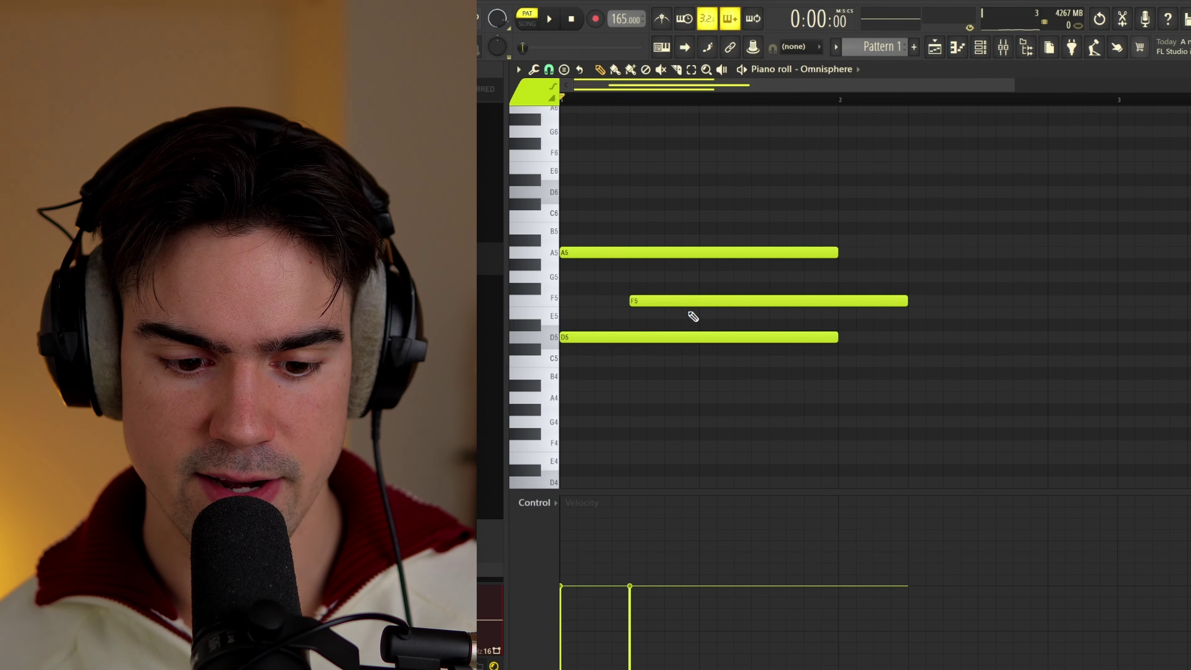
{"action": "double_click", "coordinate": [689, 299]}
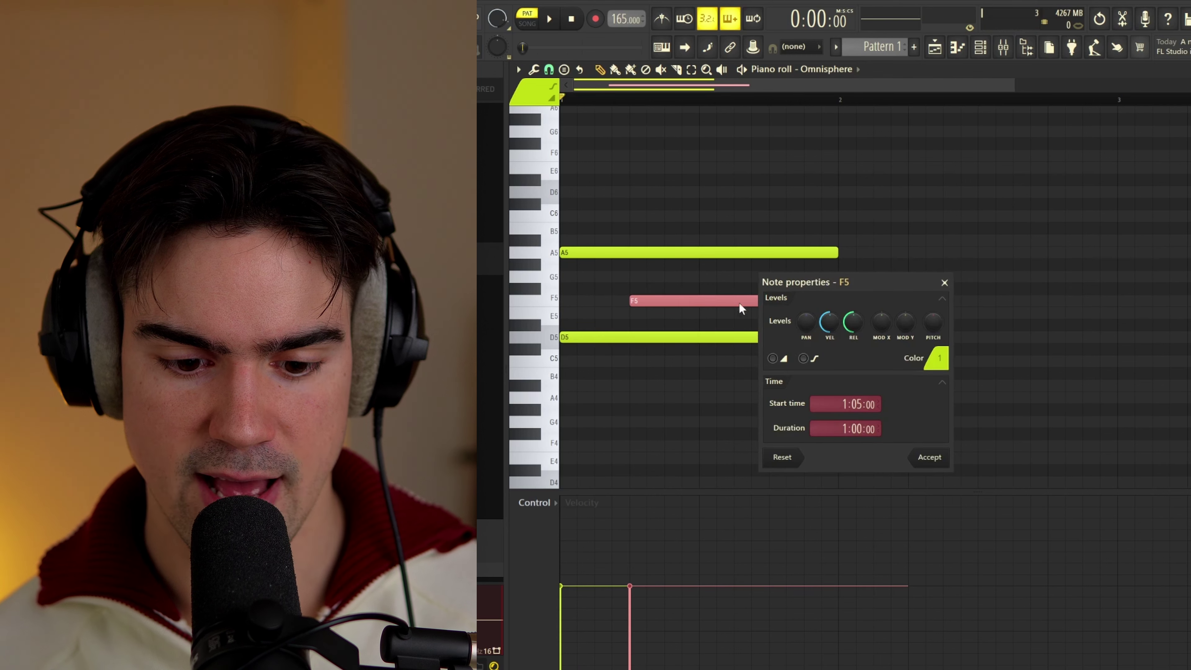
{"action": "left_click", "coordinate": [945, 283]}
{"action": "left_click_drag", "start_coordinate": [723, 300], "coordinate": [790, 315]}
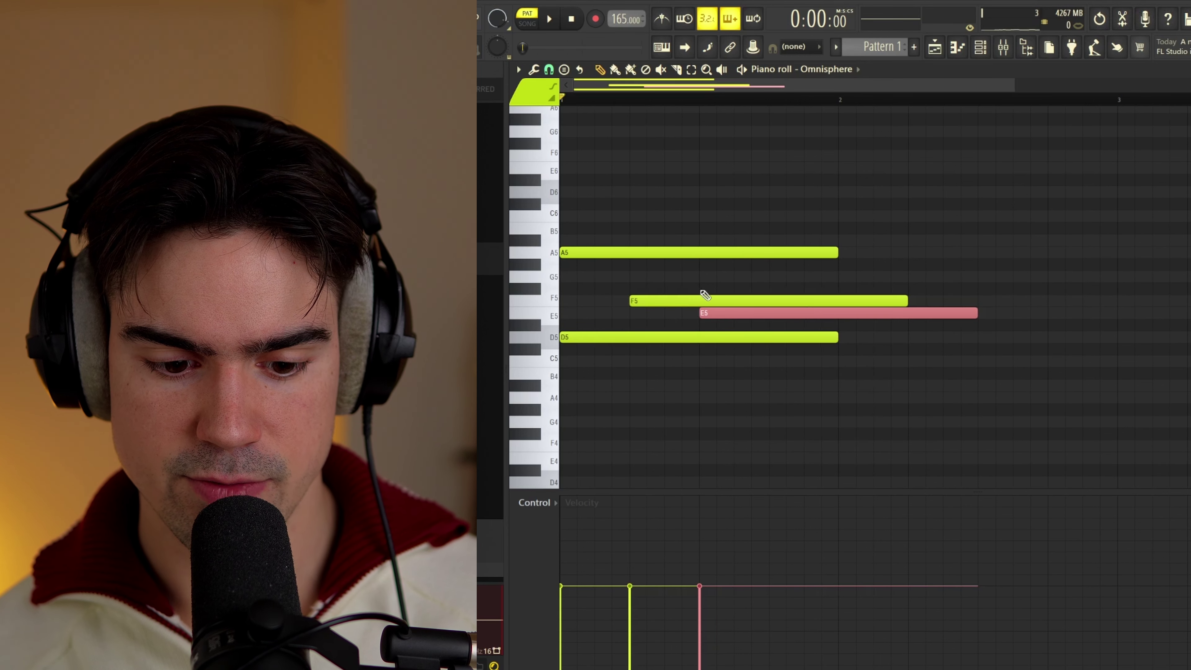
{"action": "left_click_drag", "start_coordinate": [702, 291], "coordinate": [723, 319]}
{"action": "left_click", "coordinate": [731, 325], "text": "ctrl"}
{"action": "left_click_drag", "start_coordinate": [864, 291], "coordinate": [785, 297]}
{"action": "left_click", "coordinate": [745, 324], "text": "ctrl"}
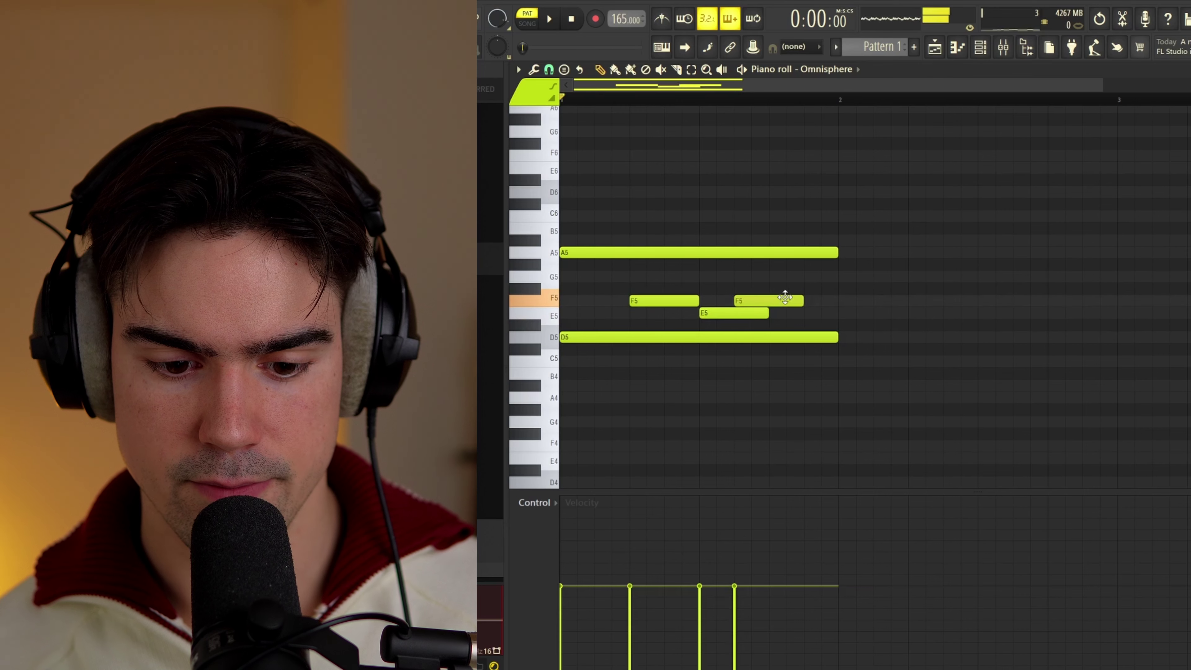
{"action": "scroll", "coordinate": [806, 261], "scroll_direction": "down", "scroll_amount": 2}
{"action": "key", "text": "space"}
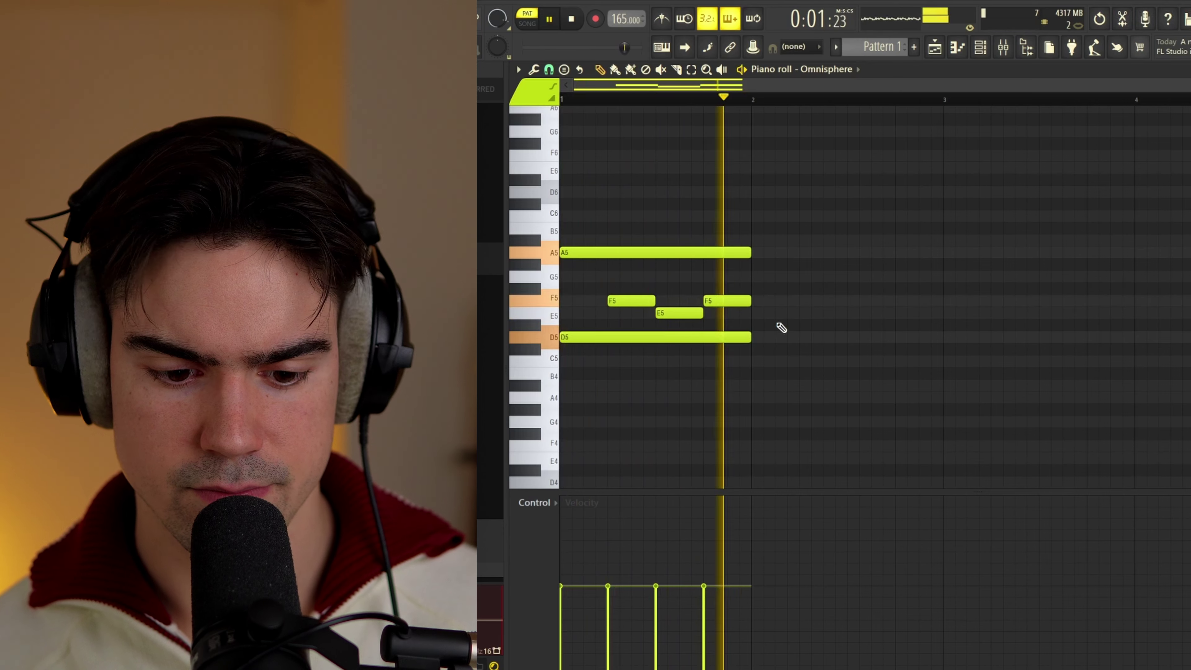
{"action": "key", "text": "space"}
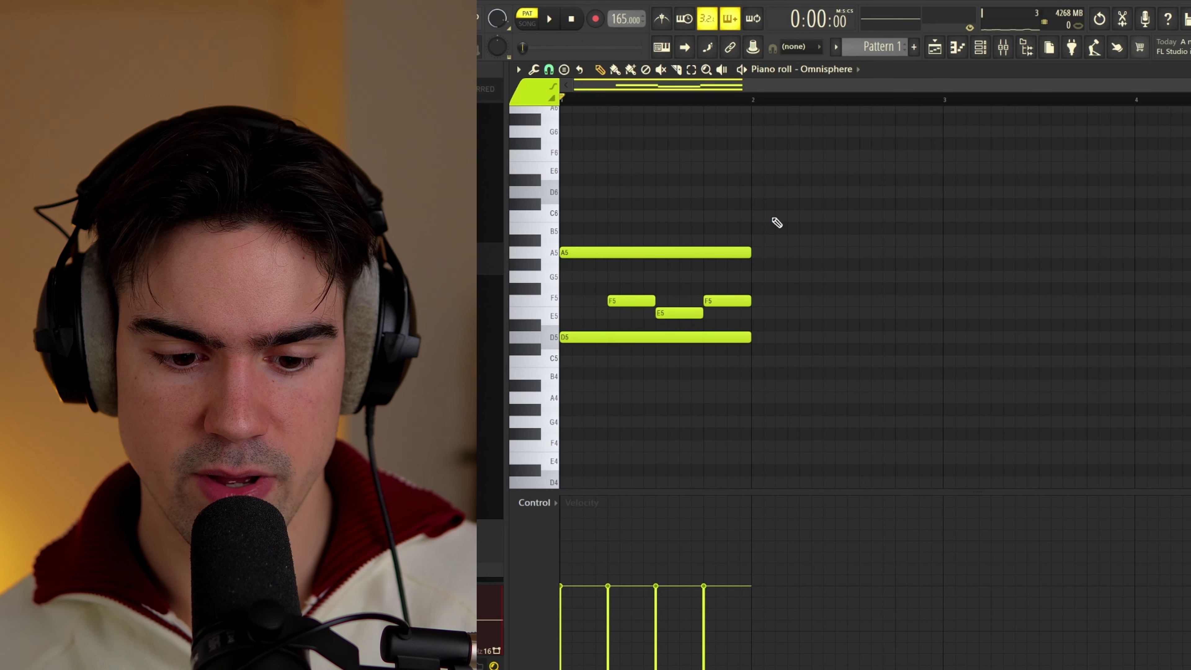
Step: Duplicate the first bar's notes into bar 2 and raise the copied A5 note to A#5
{"action": "left_click_drag", "start_coordinate": [1044, 282], "coordinate": [774, 317]}
{"action": "left_click_drag", "start_coordinate": [753, 200], "coordinate": [639, 390]}
{"action": "key", "text": "ctrl+b"}
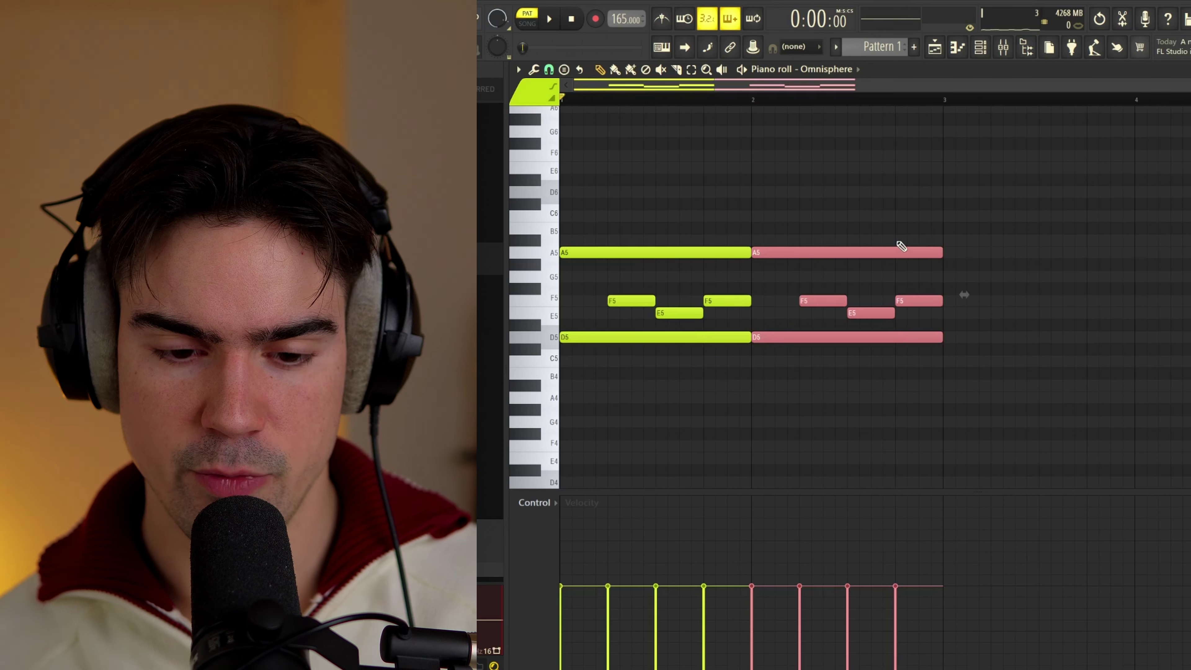
{"action": "left_click", "coordinate": [859, 254], "text": "ctrl"}
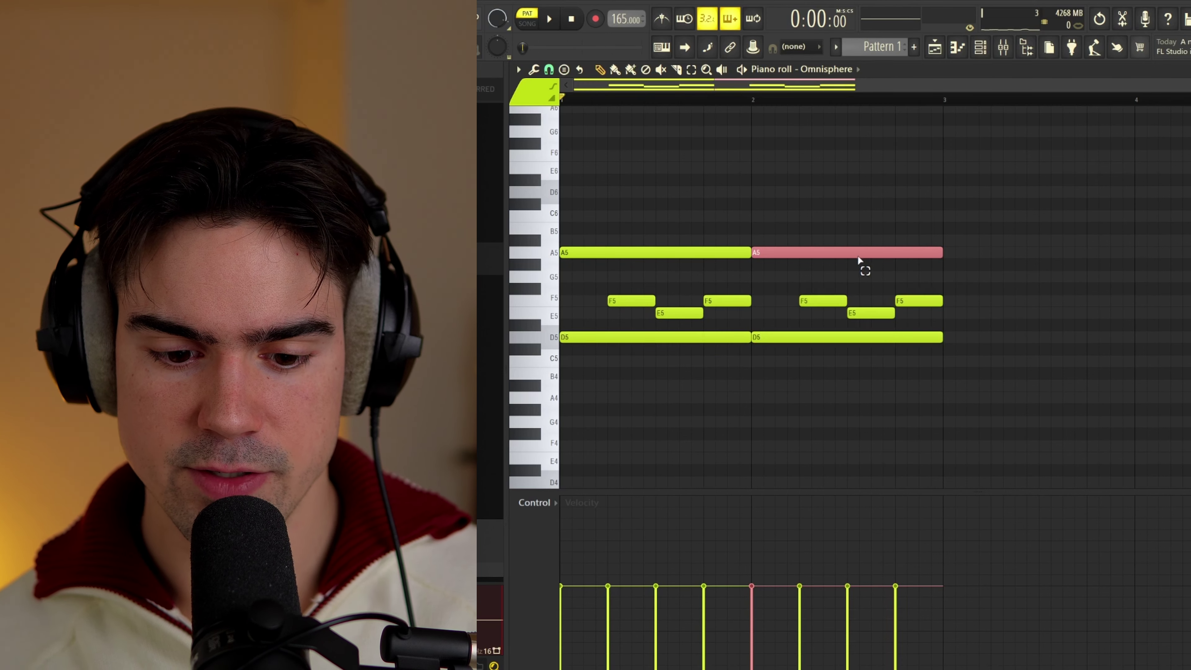
{"action": "key", "text": "Up"}
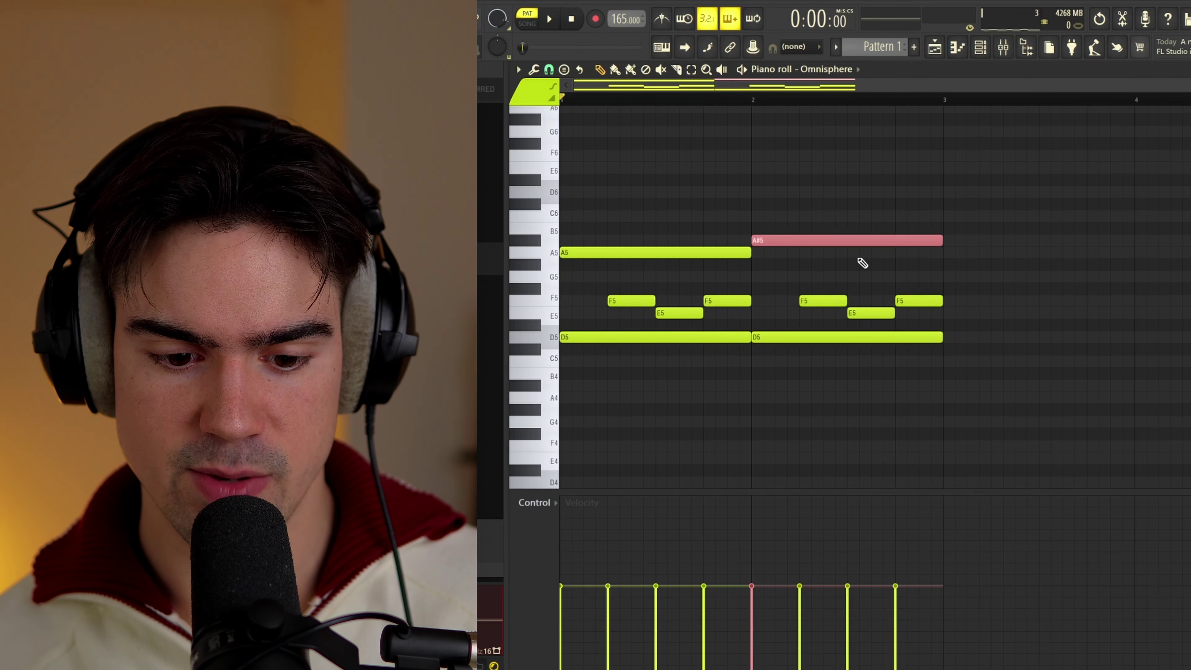
{"action": "key", "text": "ctrl+d"}
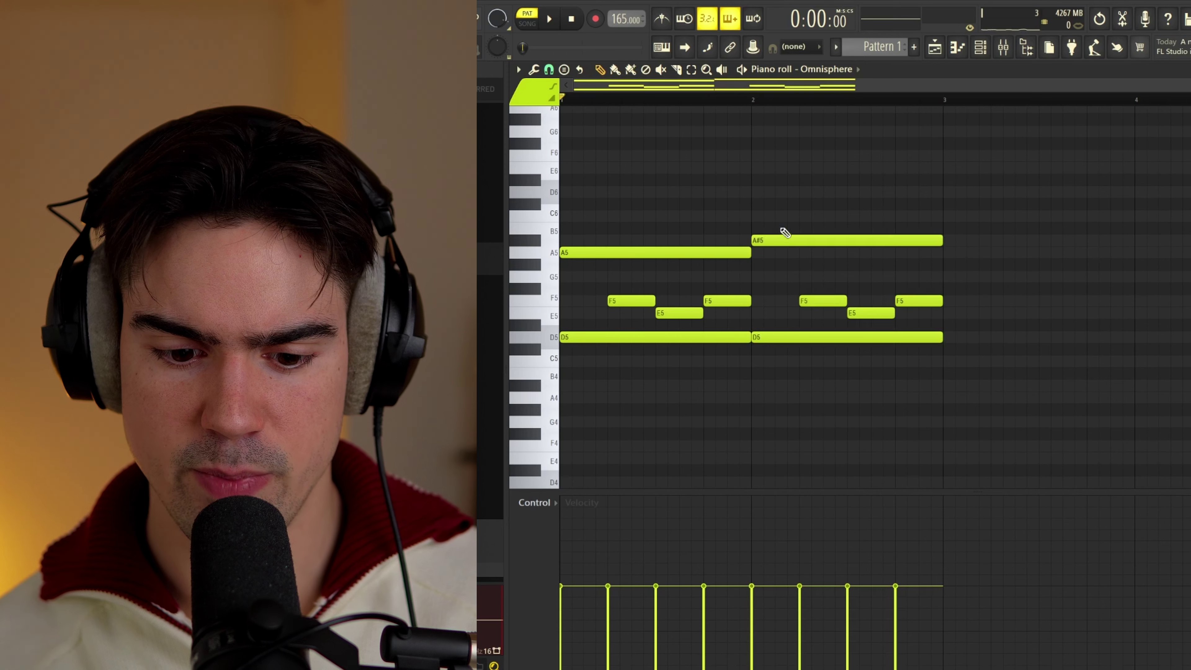
{"action": "left_click_drag", "start_coordinate": [777, 213], "coordinate": [926, 381]}
{"action": "key", "text": "ctrl+d"}
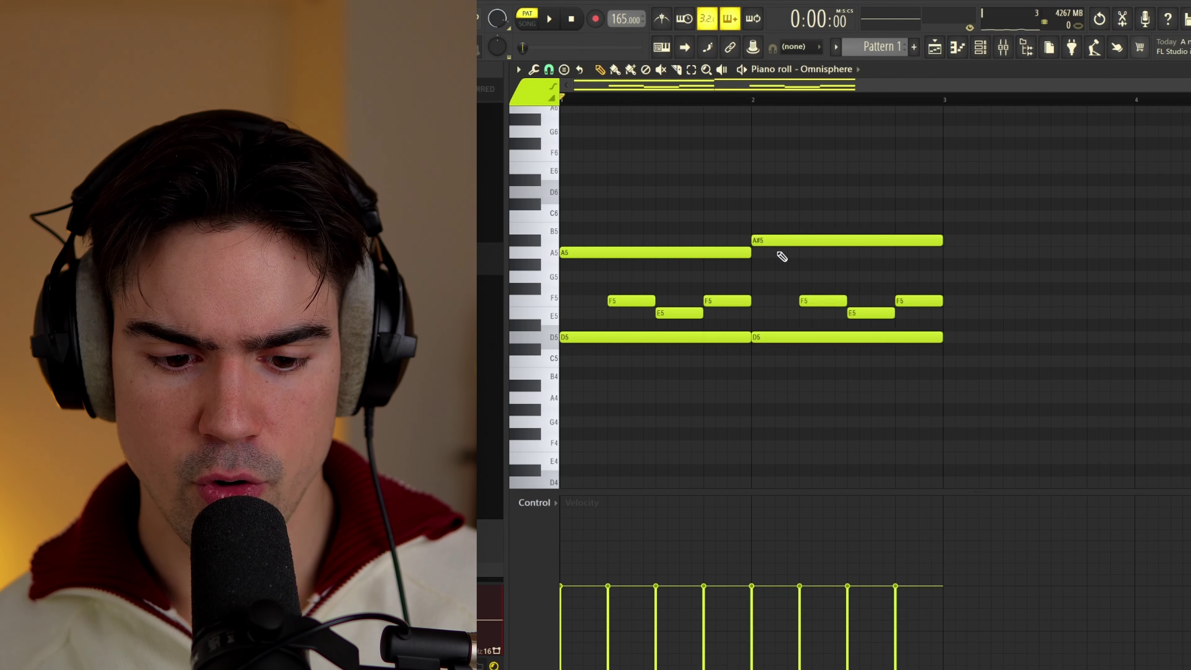
{"action": "scroll", "coordinate": [750, 250], "scroll_direction": "up", "scroll_amount": 2}
{"action": "left_click", "coordinate": [783, 240]}
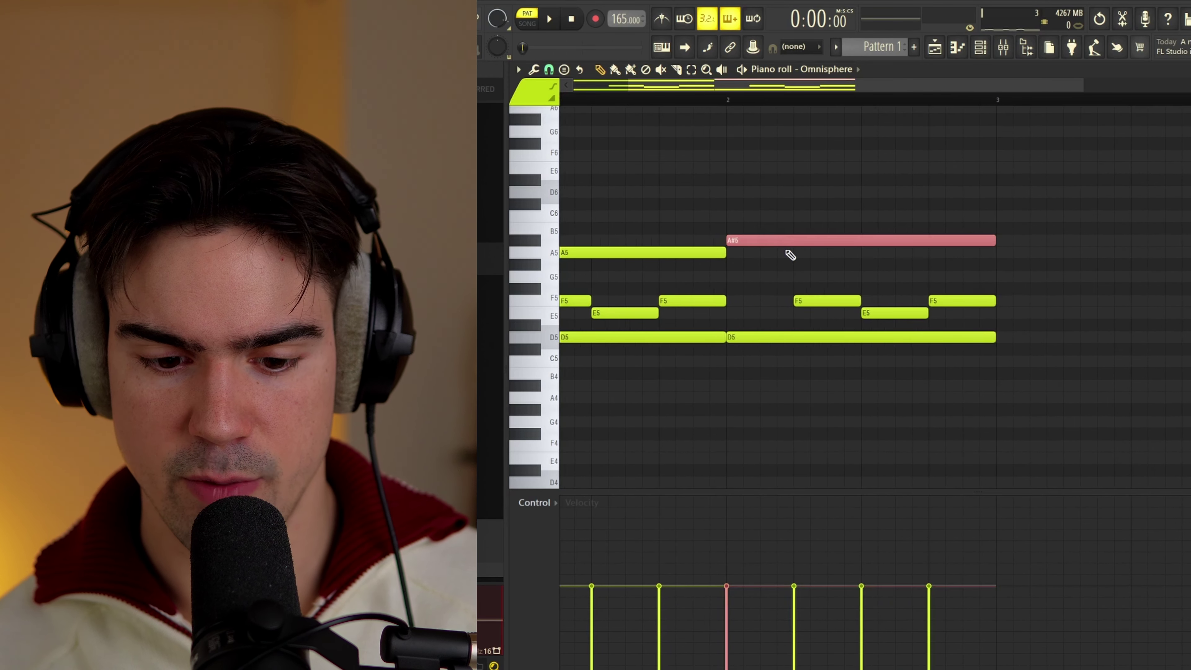
{"action": "key", "text": "ctrl+d"}
{"action": "scroll", "coordinate": [780, 258], "scroll_direction": "down", "scroll_amount": 2}
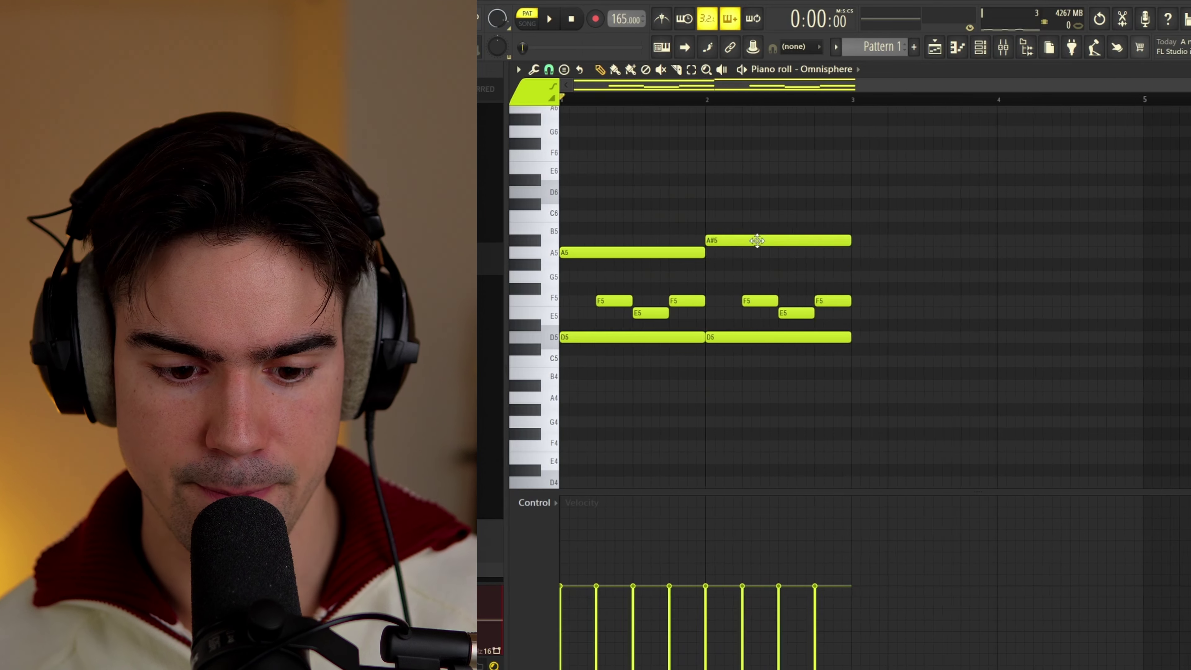
Step: Duplicate the two-bar phrase repeatedly until the melody fills eight bars
{"action": "left_click_drag", "start_coordinate": [847, 198], "coordinate": [603, 417]}
{"action": "key", "text": "ctrl+b"}
{"action": "scroll", "coordinate": [751, 297], "scroll_direction": "down", "scroll_amount": 1}
{"action": "key", "text": "ctrl+b"}
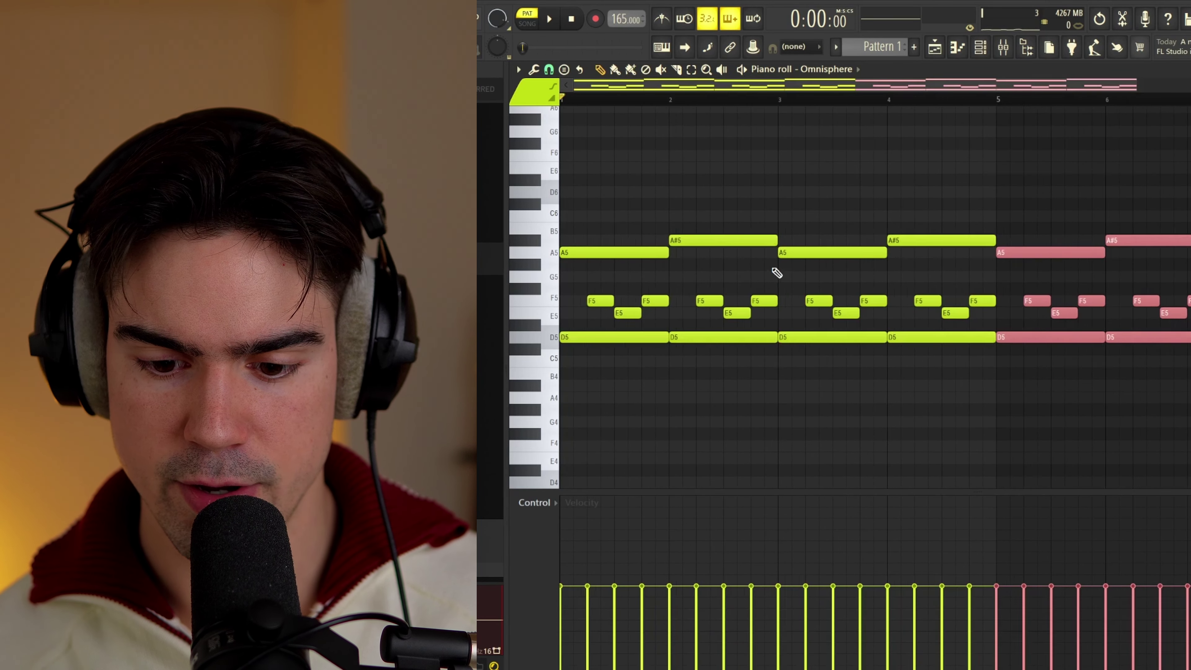
{"action": "scroll", "coordinate": [772, 271], "scroll_direction": "down", "scroll_amount": 1}
{"action": "key", "text": "ctrl+b"}
{"action": "key", "text": "ctrl+d"}
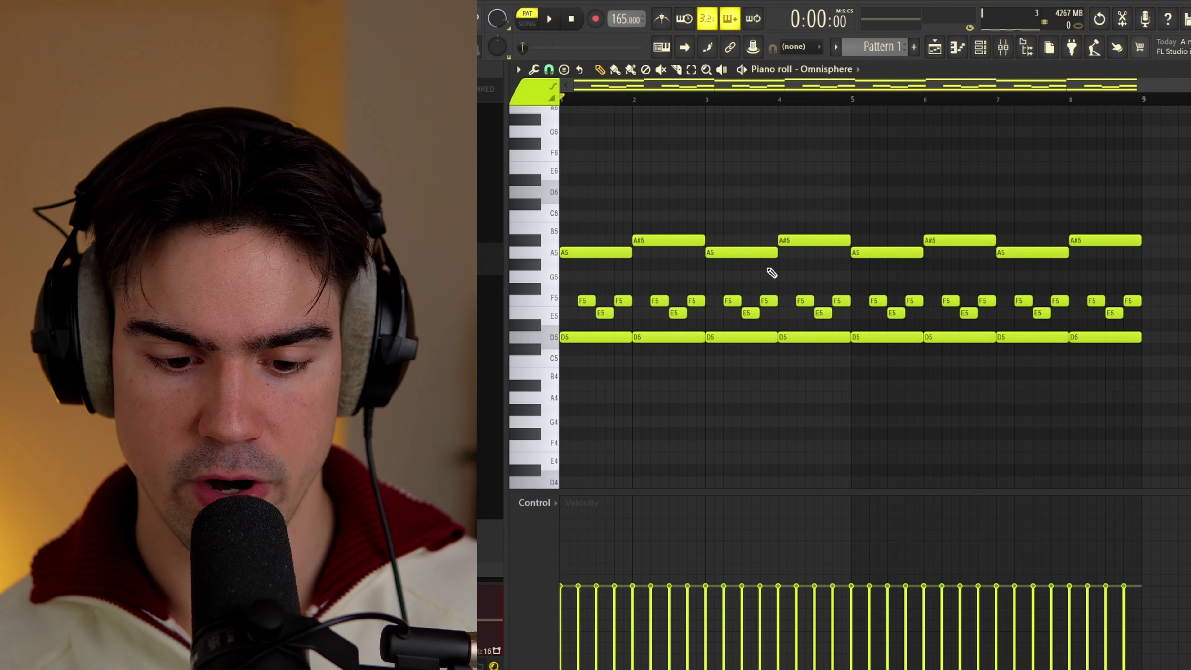
Step: Randomize the levels of all notes in the pattern to vary their velocities
{"action": "key", "text": "ctrl+a"}
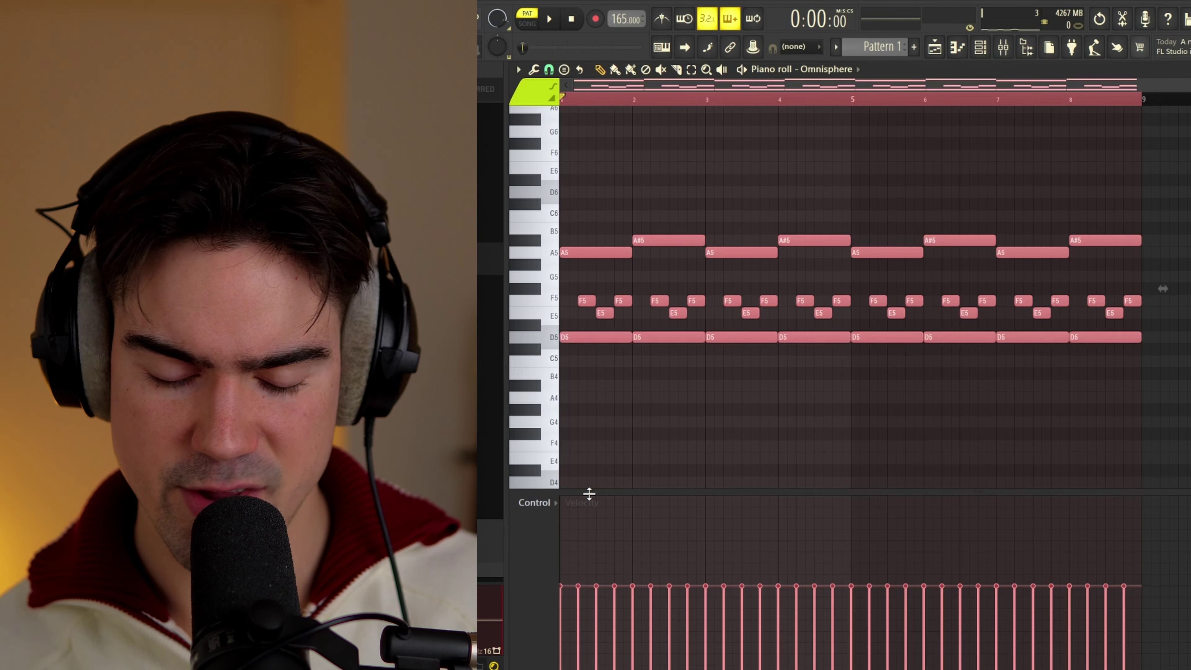
{"action": "key", "text": "alt+r"}
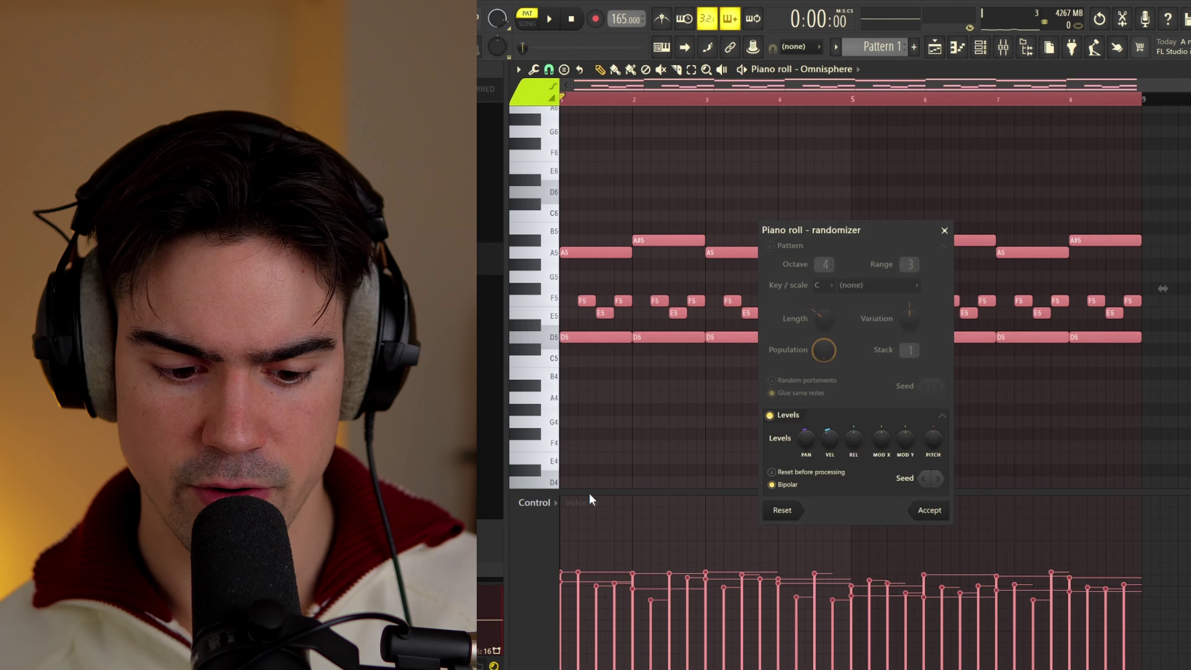
{"action": "left_click", "coordinate": [931, 510]}
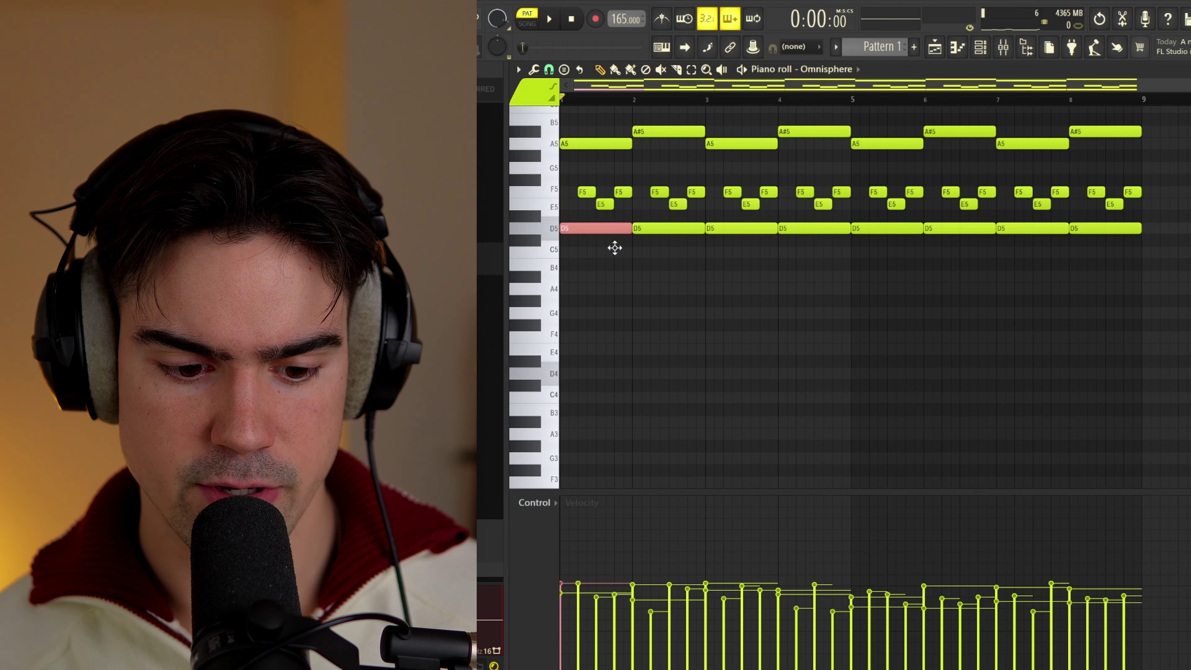
Step: Copy the first D5 note down to D4, lengthen it to two bars and repeat it through bar 8
{"action": "left_click_drag", "start_coordinate": [614, 247], "coordinate": [593, 374]}
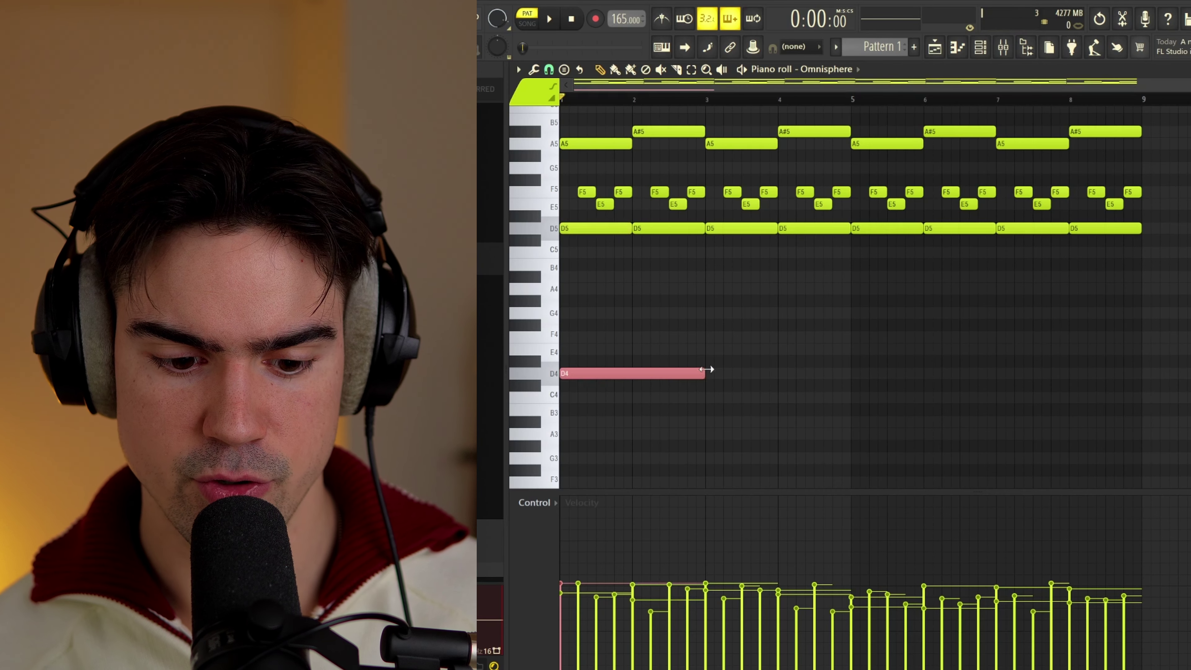
{"action": "key", "text": "ctrl+b"}
{"action": "key", "text": "ctrl+b"}
{"action": "key", "text": "ctrl+b"}
{"action": "key", "text": "ctrl+a"}
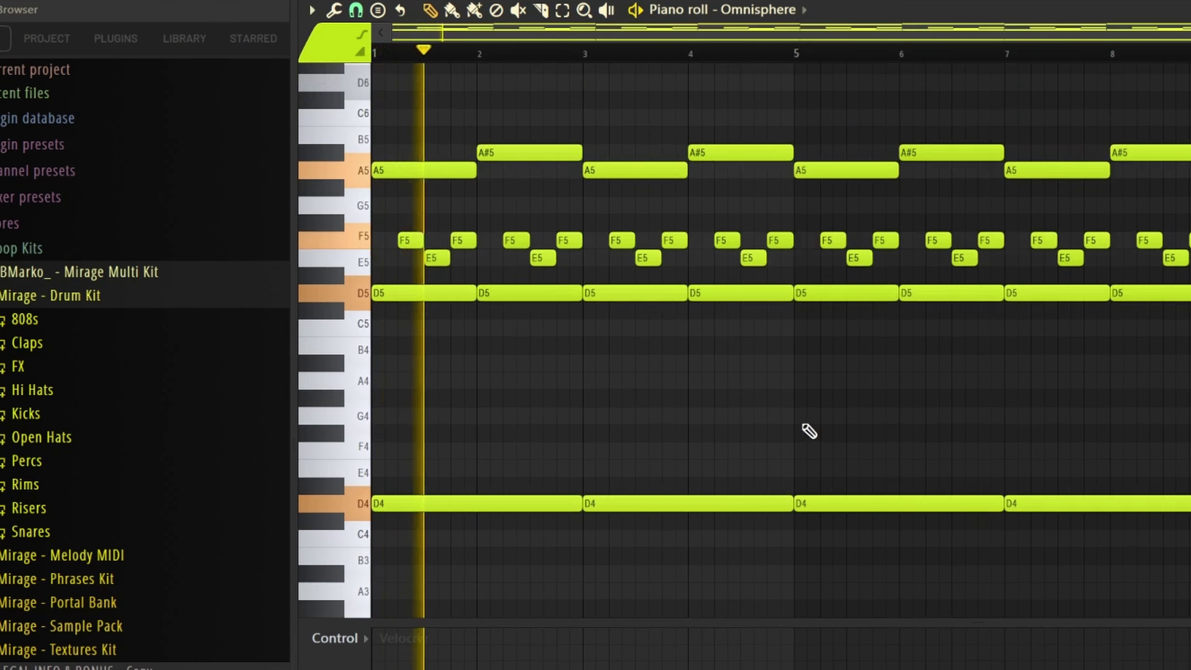
{"action": "left_click_drag", "start_coordinate": [455, 481], "coordinate": [1040, 452]}
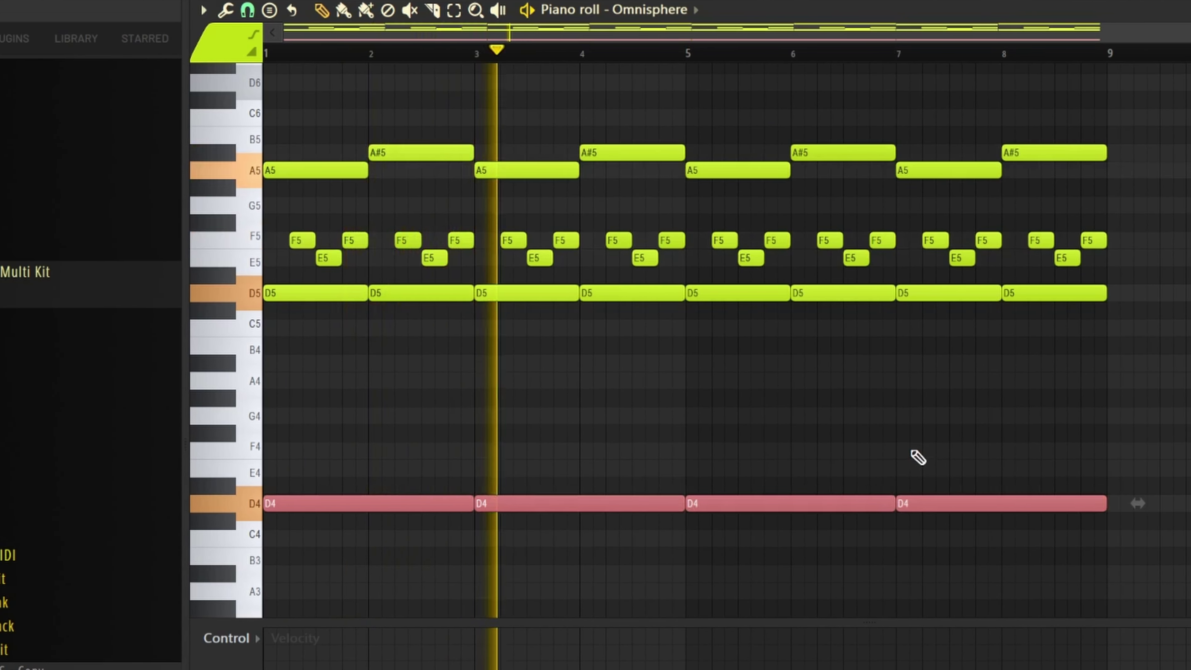
{"action": "key", "text": "ctrl+d"}
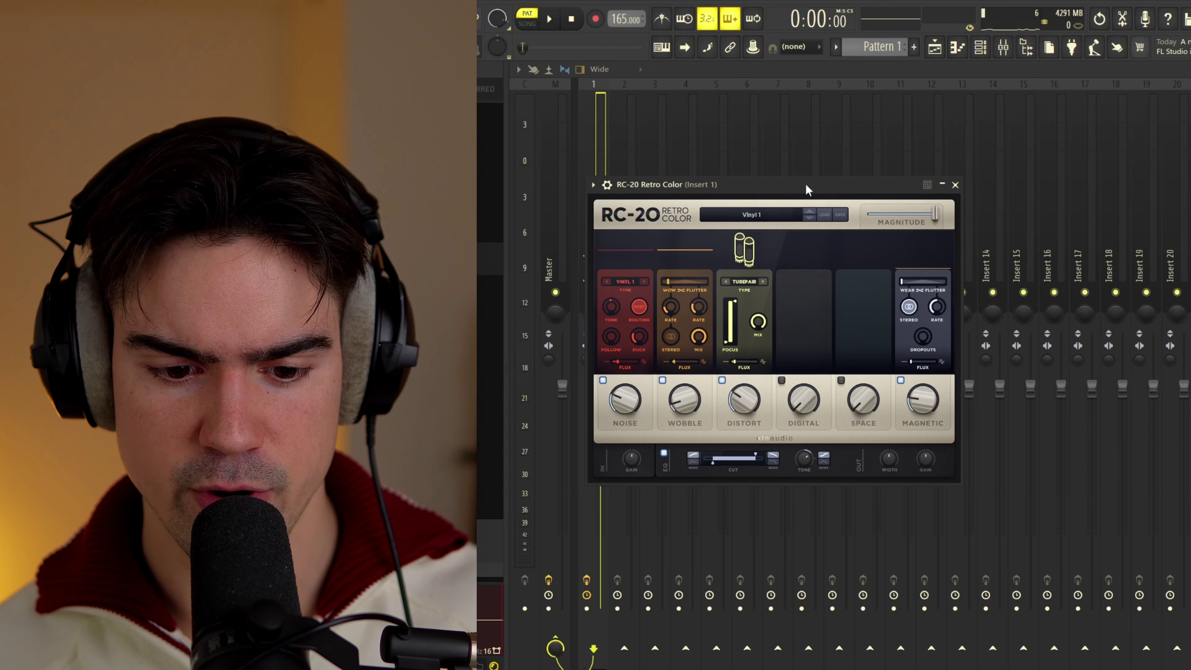
Step: Load RC-20's Magnitude Transition 1 preset, set Distort to 25% and lower Magnitude to about 75%
{"action": "left_click", "coordinate": [823, 214]}
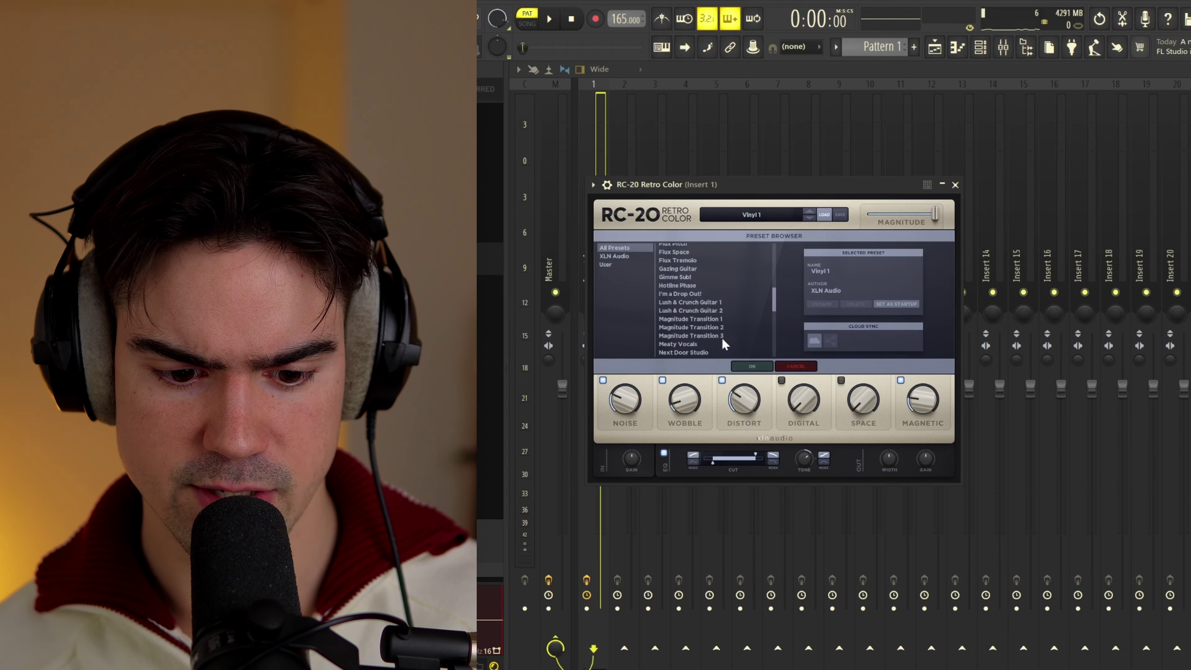
{"action": "left_click", "coordinate": [724, 320]}
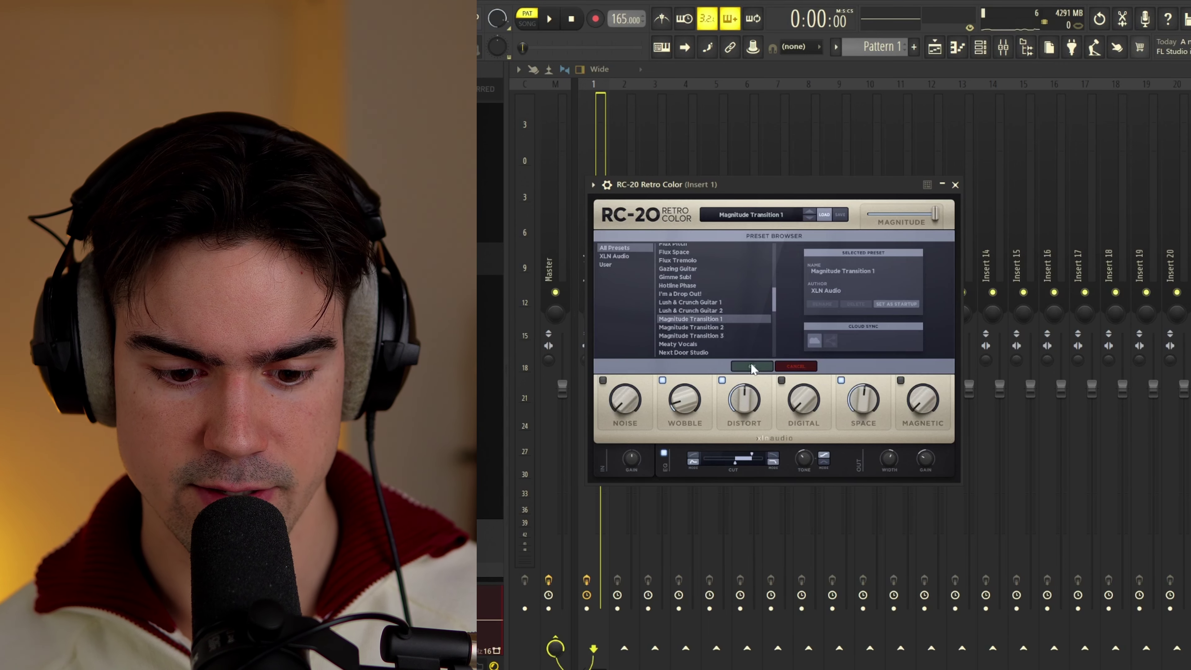
{"action": "left_click", "coordinate": [752, 366]}
{"action": "key", "text": "space"}
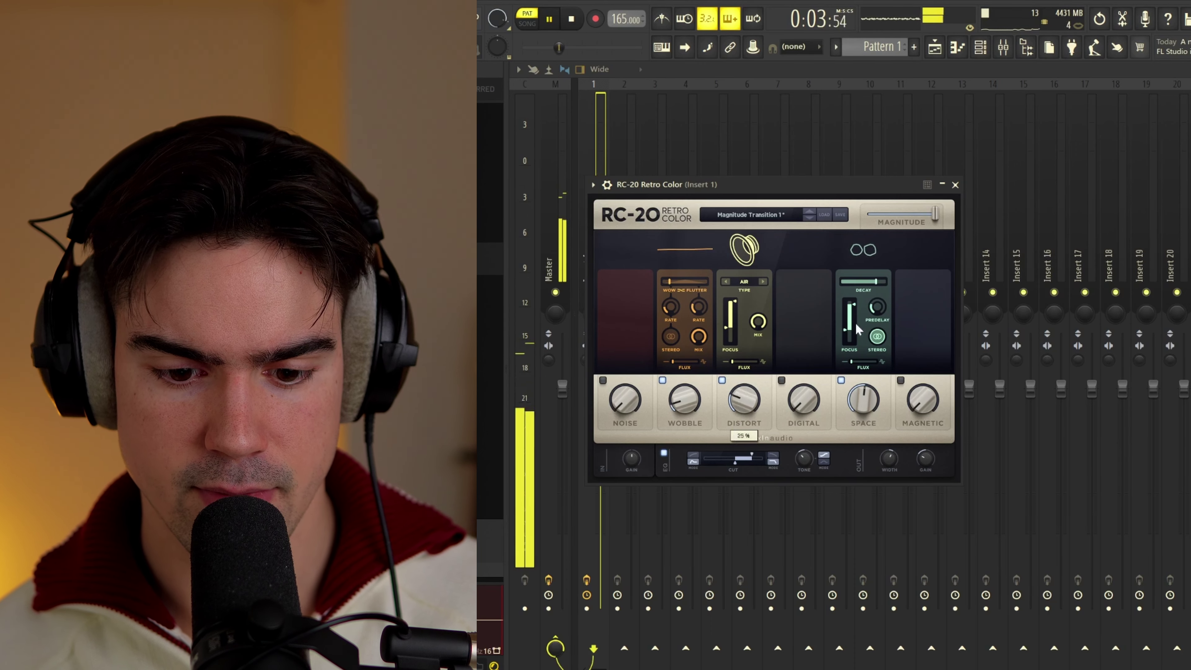
{"action": "left_click_drag", "start_coordinate": [938, 215], "coordinate": [922, 220]}
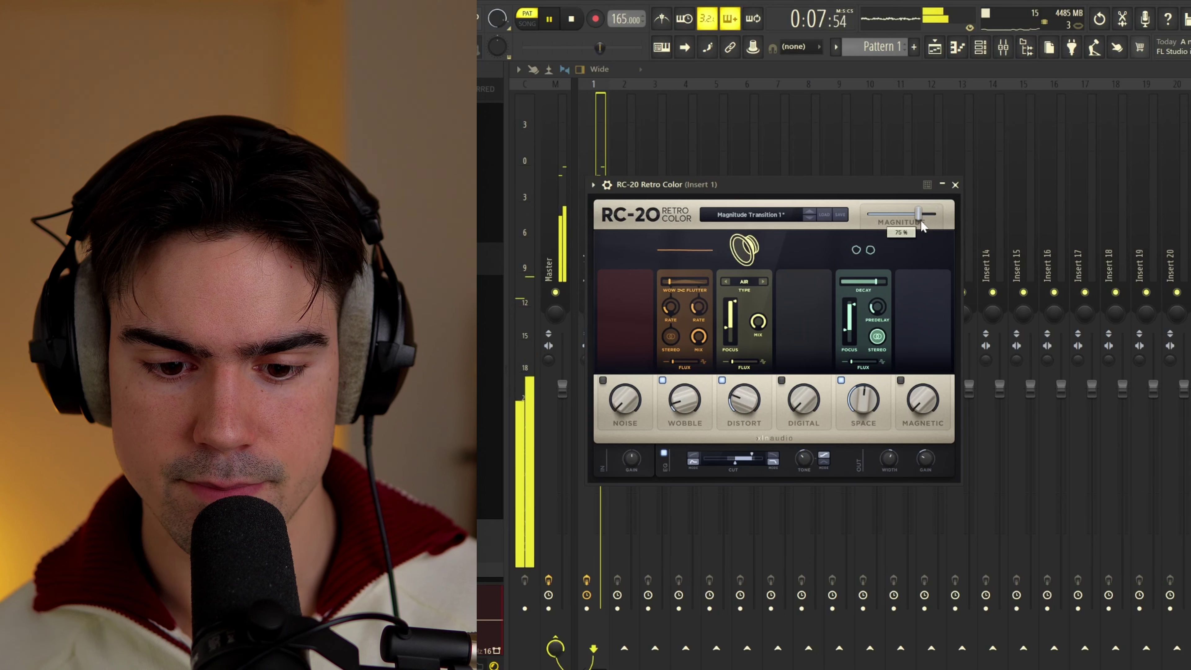
{"action": "left_click", "coordinate": [956, 185]}
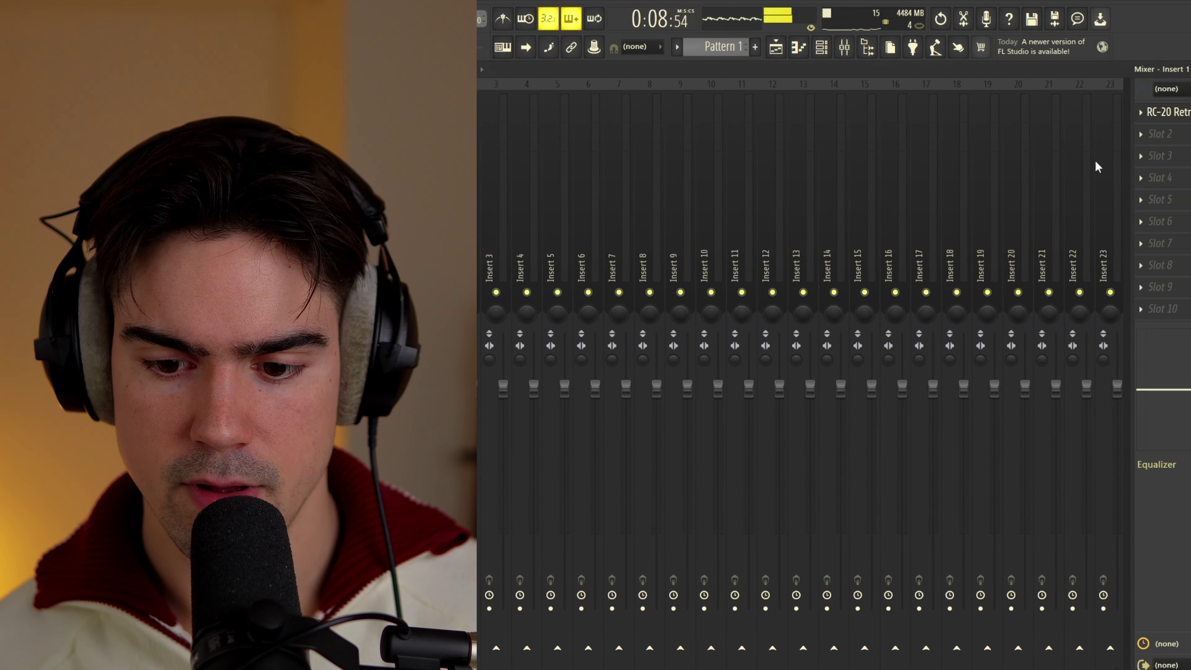
Step: Add the Raum reverb to the second effect slot of Insert 1
{"action": "left_click", "coordinate": [1160, 134]}
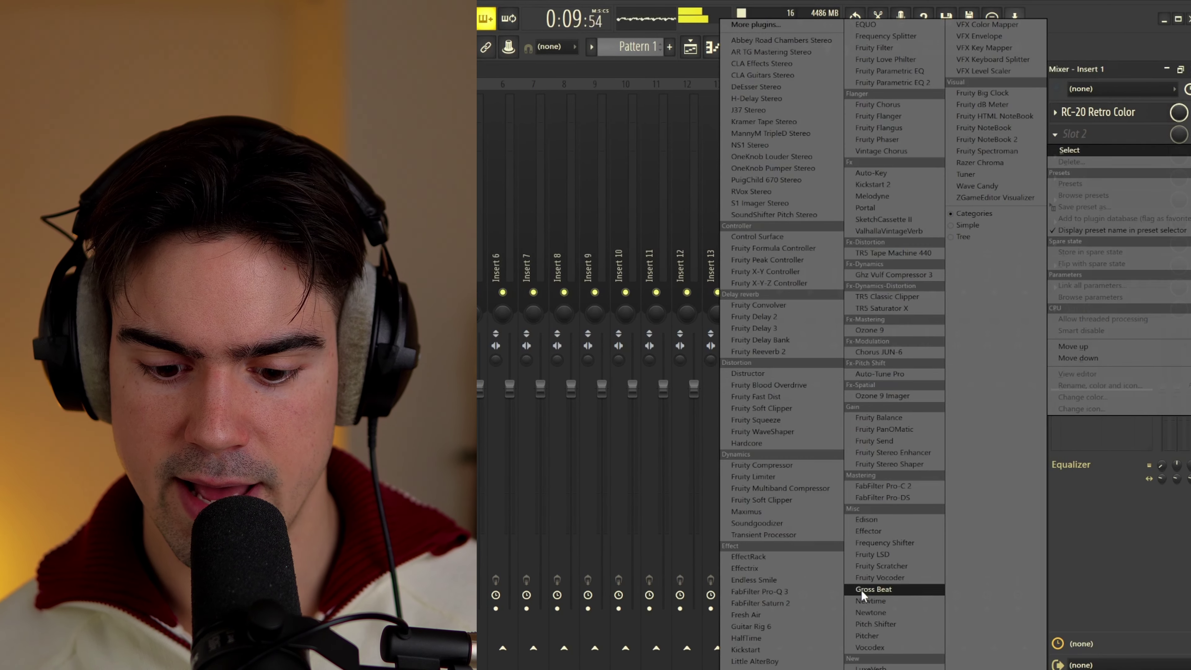
{"action": "left_click", "coordinate": [871, 668]}
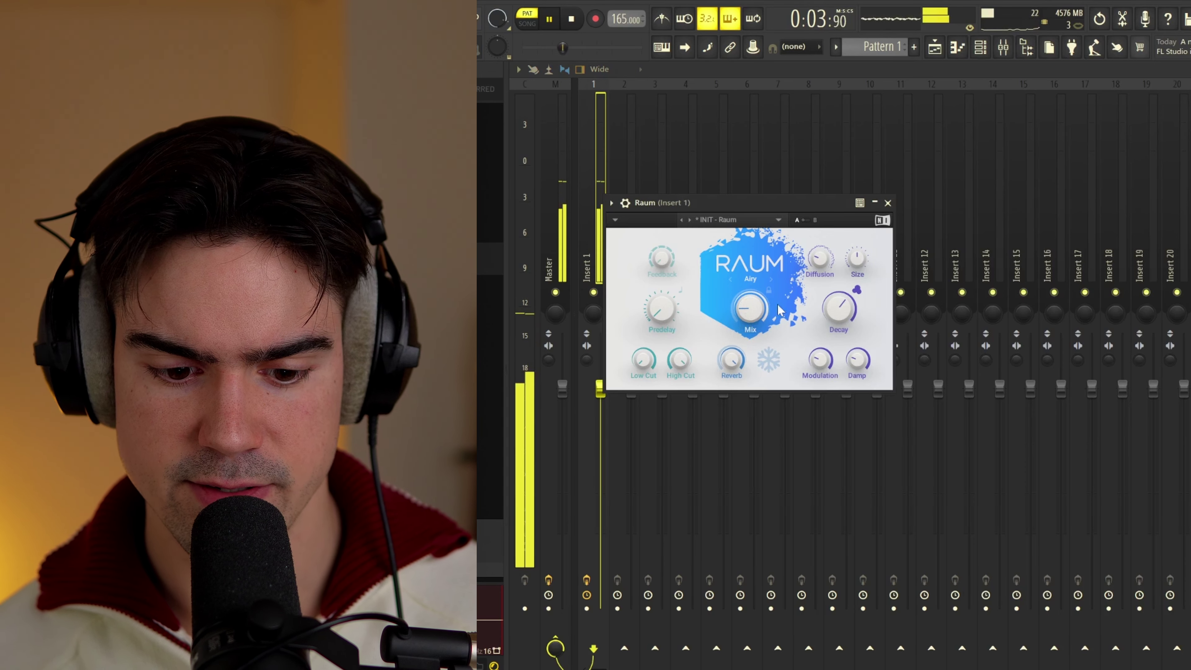
{"action": "left_click", "coordinate": [888, 202]}
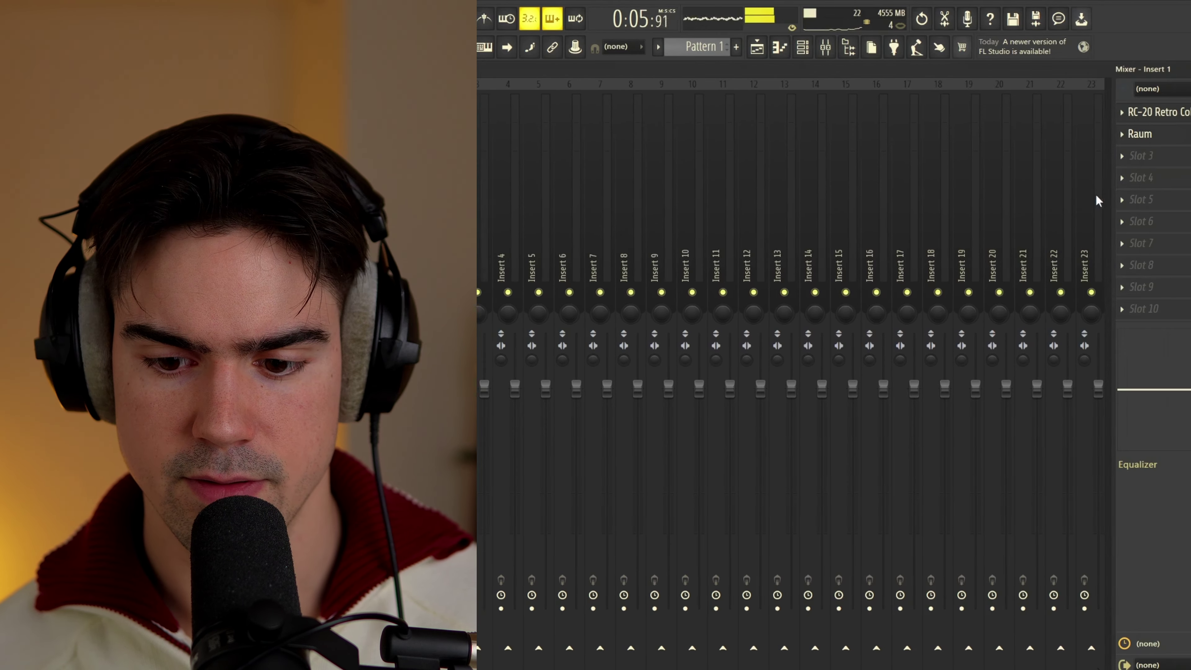
Step: Add FabFilter Pro-Q 3 to Insert 1's third slot with a low cut near 180 Hz, a high cut and a small low-mid dip
{"action": "left_click", "coordinate": [1071, 156]}
{"action": "left_click", "coordinate": [805, 590]}
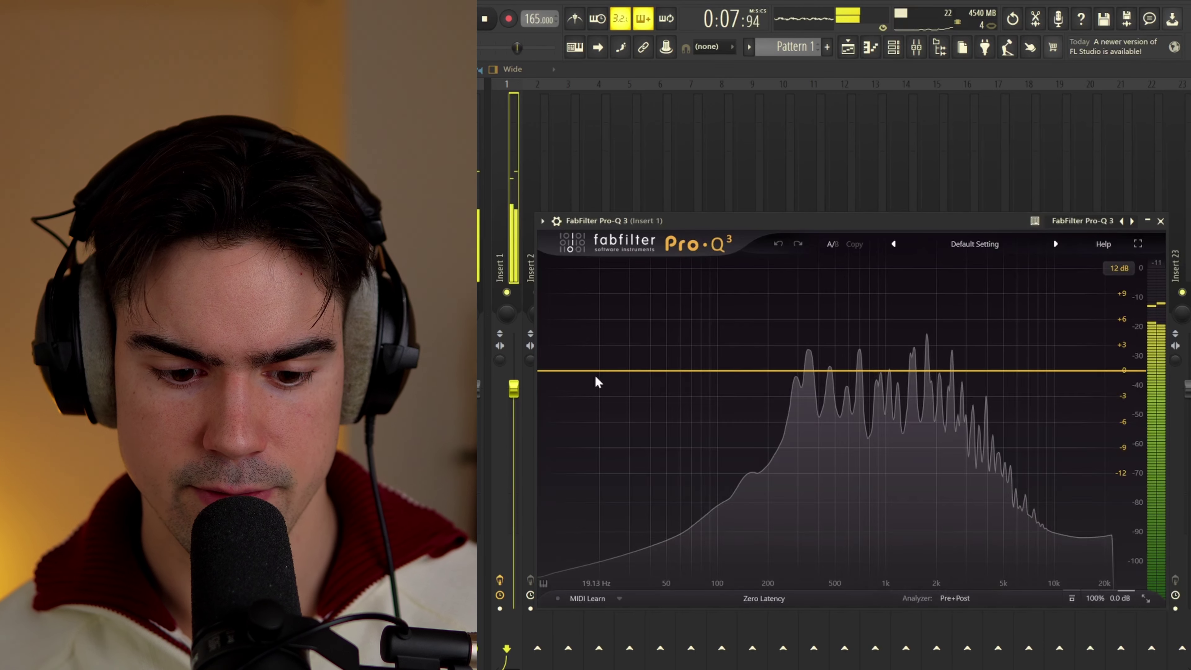
{"action": "left_click", "coordinate": [658, 372]}
{"action": "left_click_drag", "start_coordinate": [662, 378], "coordinate": [766, 399]}
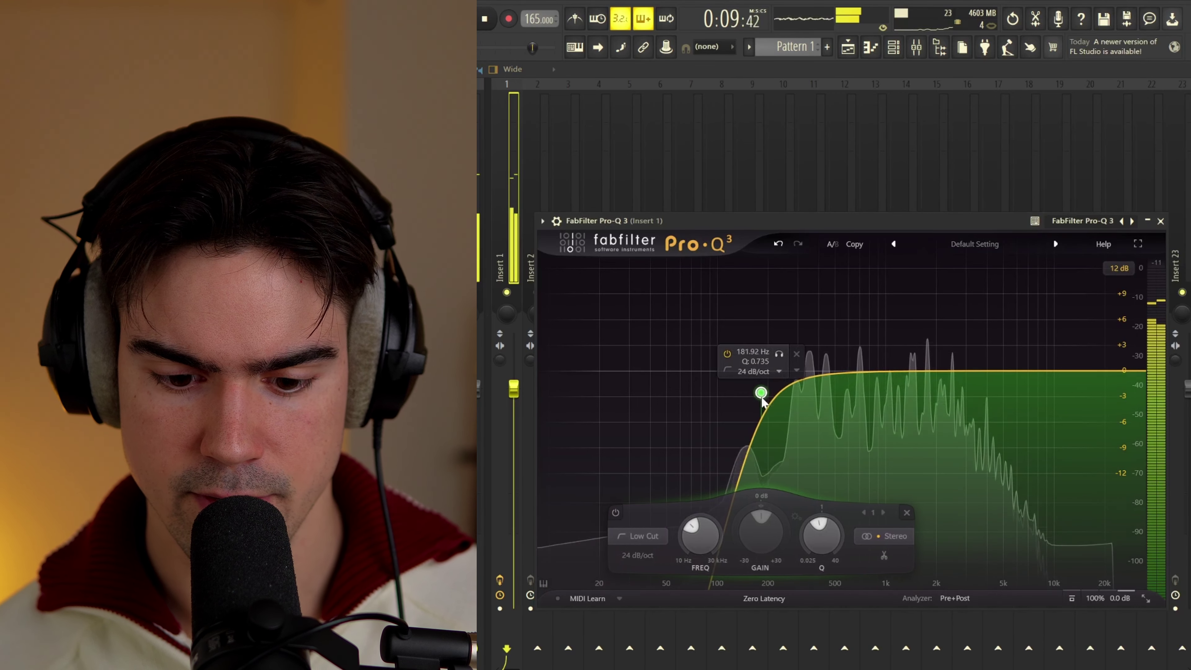
{"action": "left_click", "coordinate": [1086, 373]}
{"action": "left_click_drag", "start_coordinate": [1120, 371], "coordinate": [940, 378]}
{"action": "left_click_drag", "start_coordinate": [827, 371], "coordinate": [821, 397]}
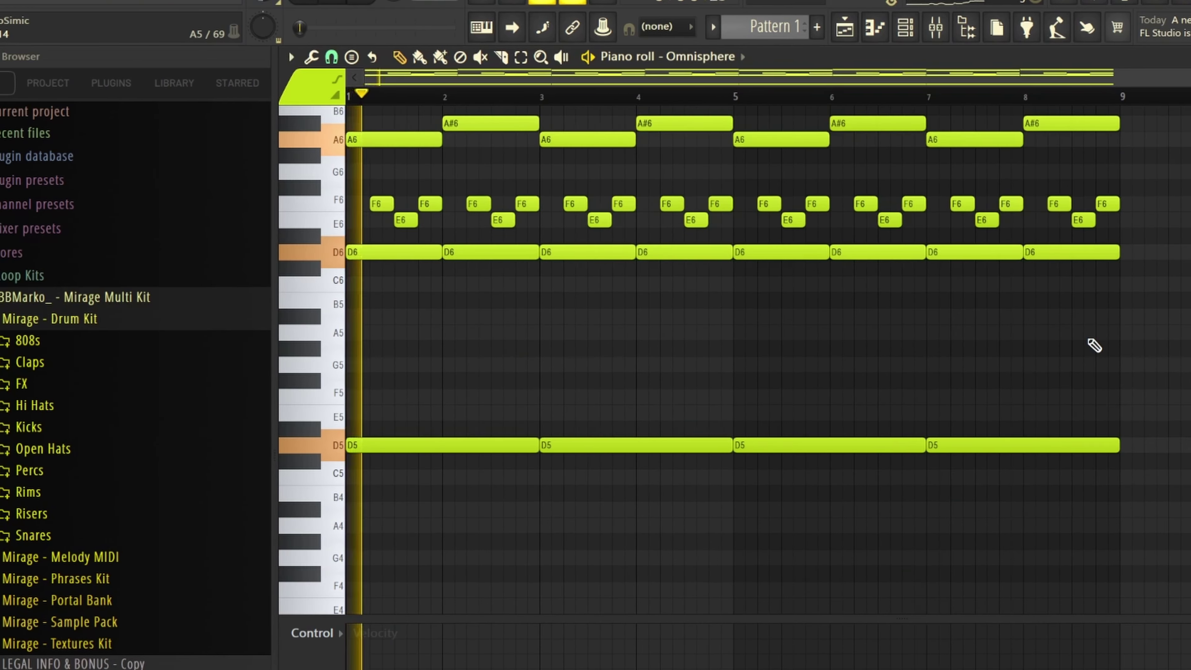
{"action": "scroll", "coordinate": [862, 348], "scroll_direction": "up", "scroll_amount": 2}
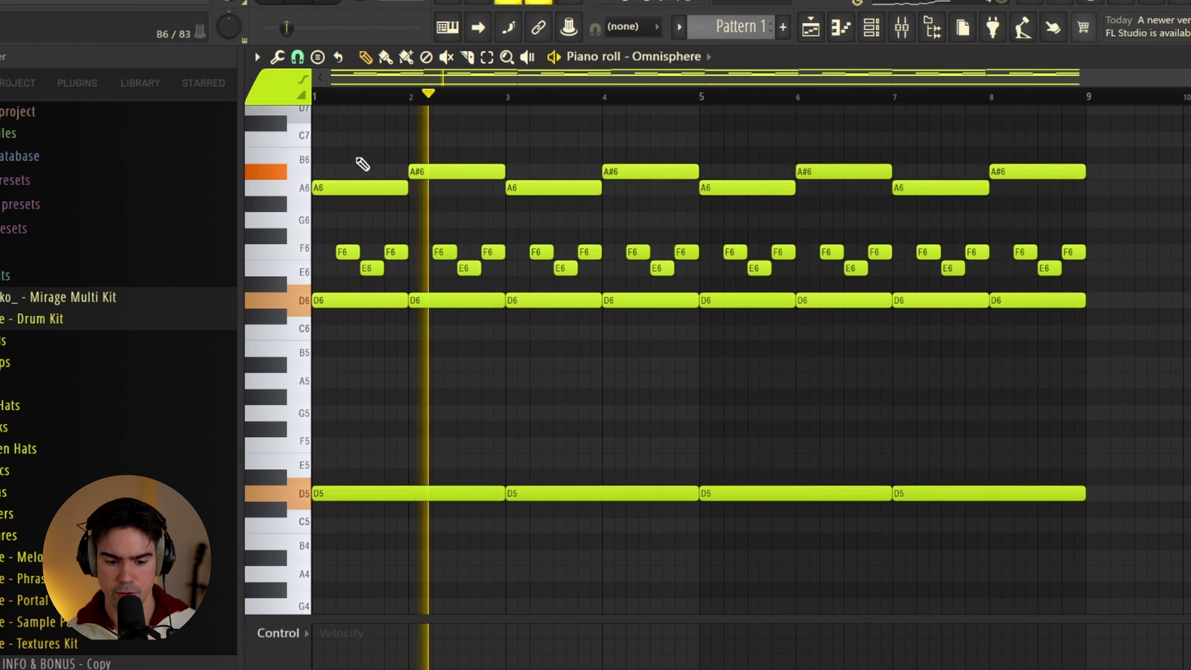
{"action": "left_click_drag", "start_coordinate": [375, 134], "coordinate": [1190, 516]}
{"action": "left_click", "coordinate": [1092, 495]}
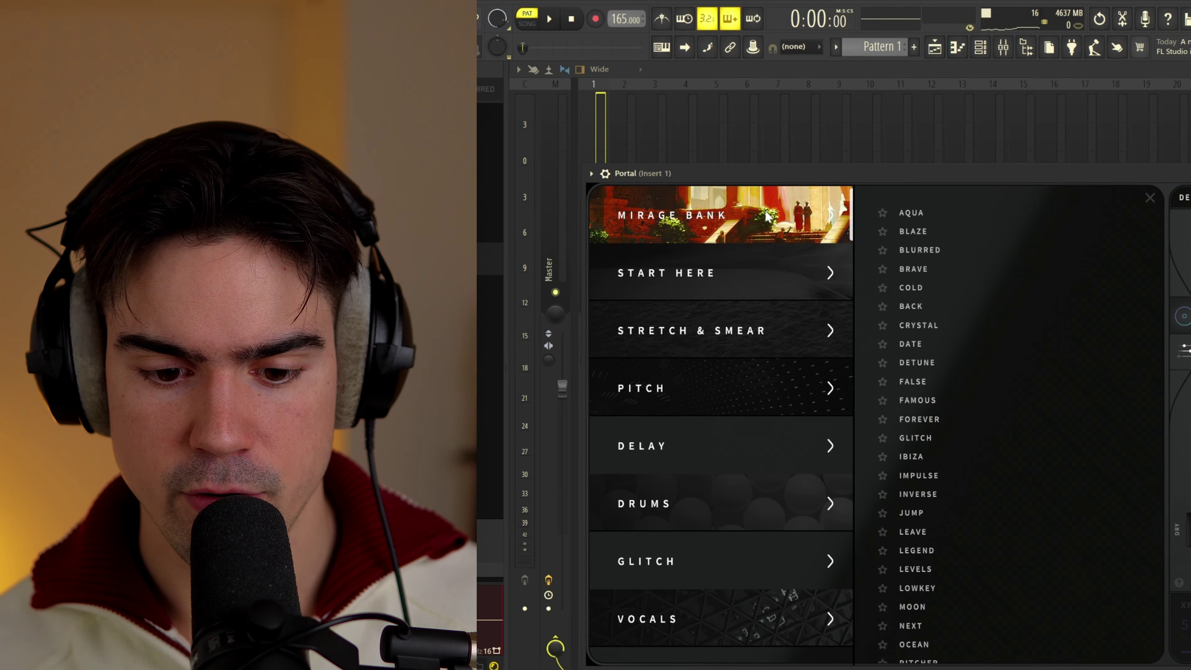
Step: Load the BLAZE preset from Portal's Mirage Bank and audition it with the melody
{"action": "left_click", "coordinate": [933, 232]}
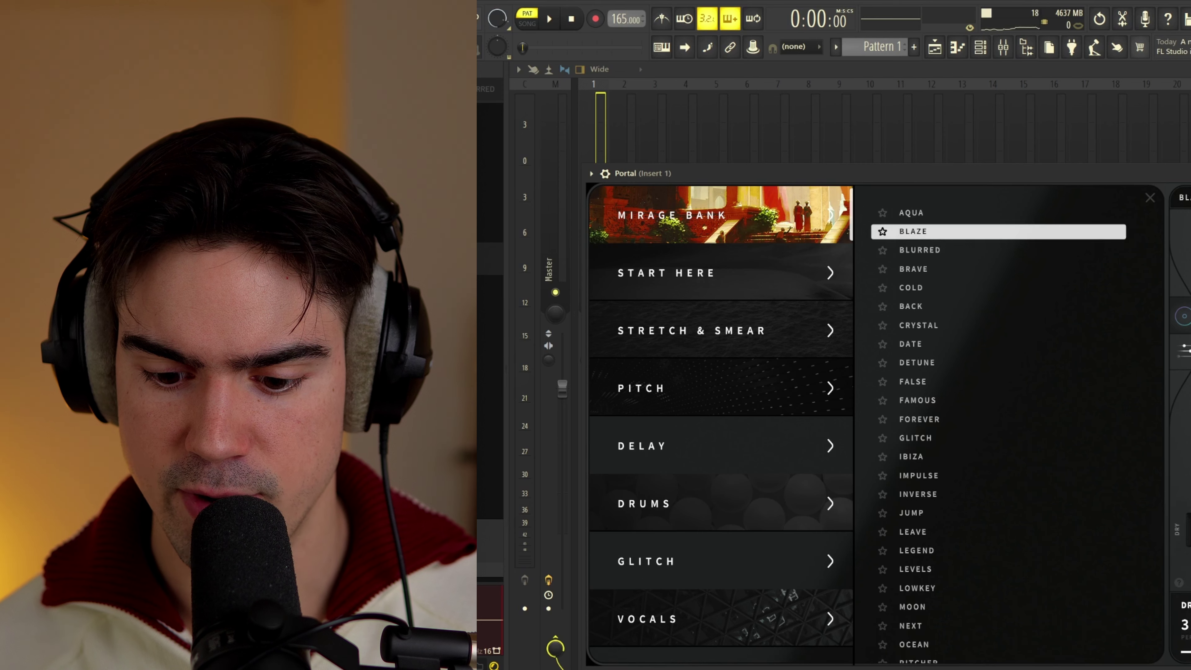
{"action": "key", "text": "space"}
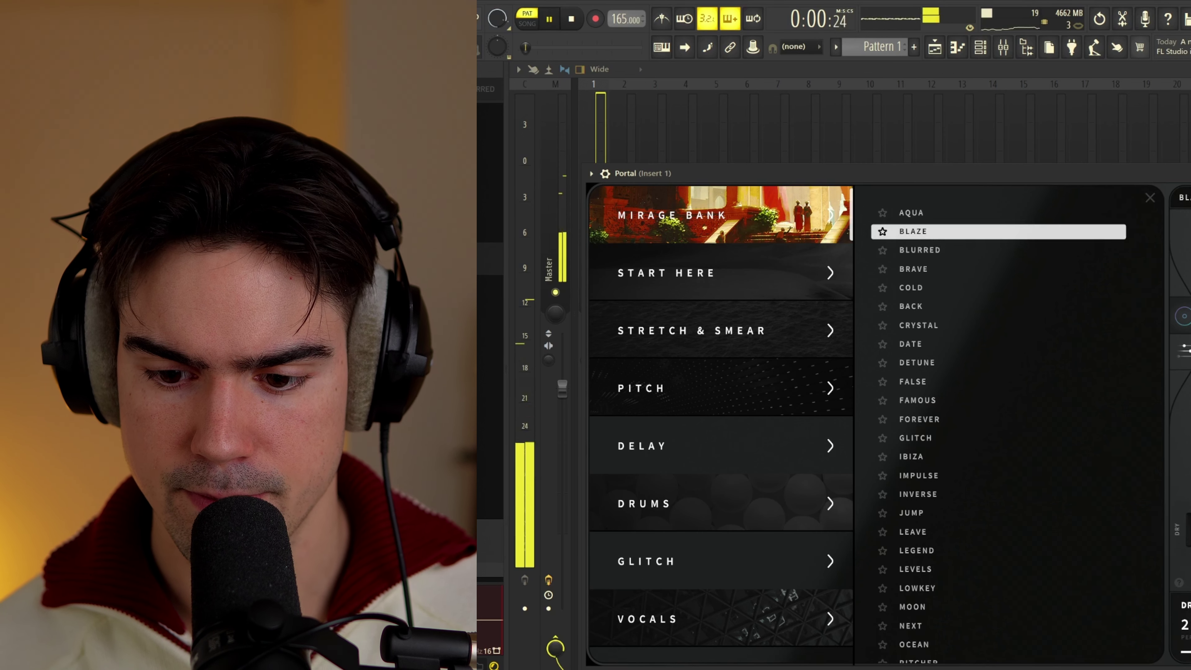
{"action": "left_click", "coordinate": [1150, 198]}
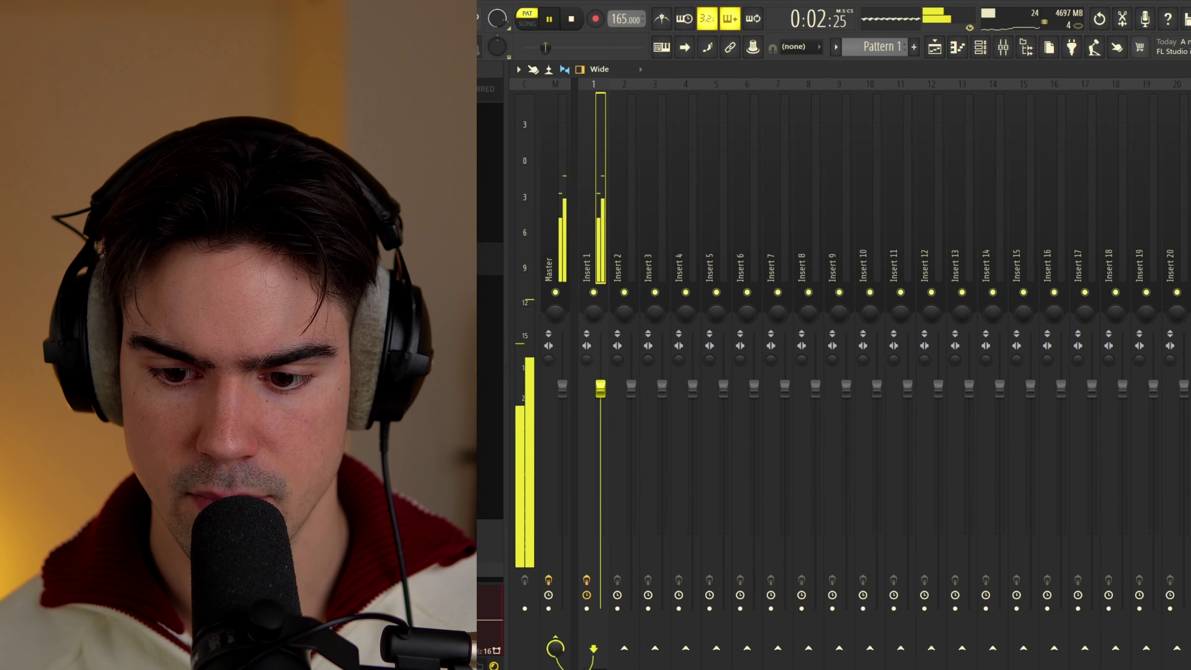
Step: Stop playback and render Insert 1's eight-bar pattern to 32Bit float stereo WAV with the tail set to Cut remainder
{"action": "key", "text": "F9"}
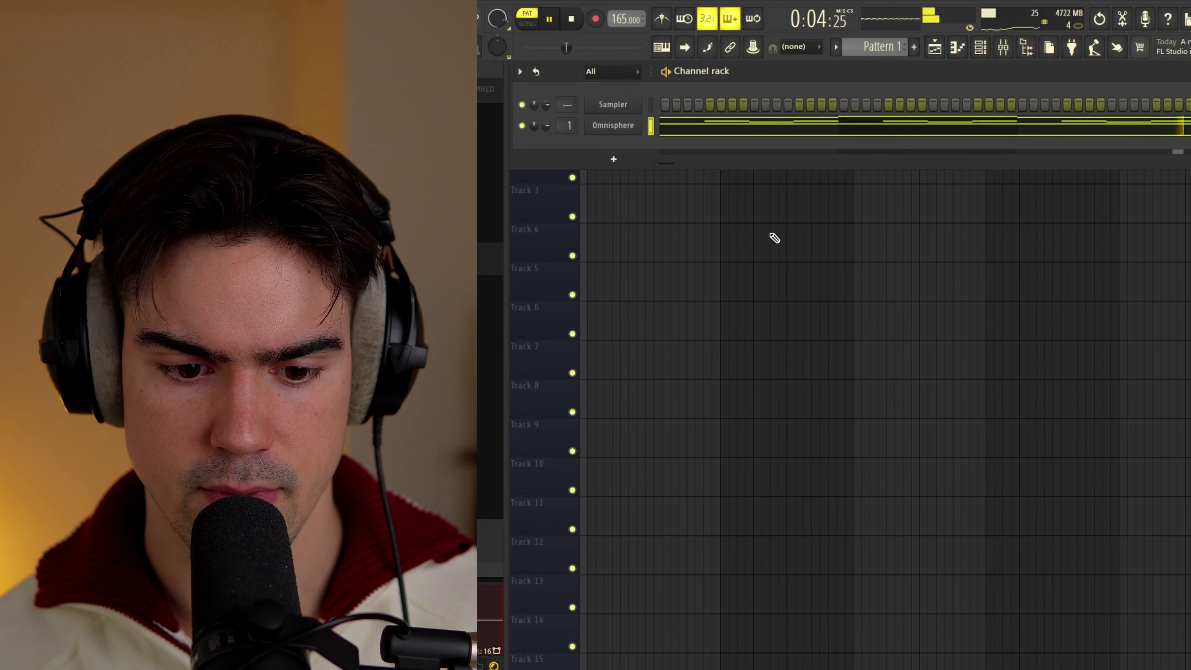
{"action": "key", "text": "space"}
{"action": "key", "text": "F6"}
{"action": "key", "text": "F9"}
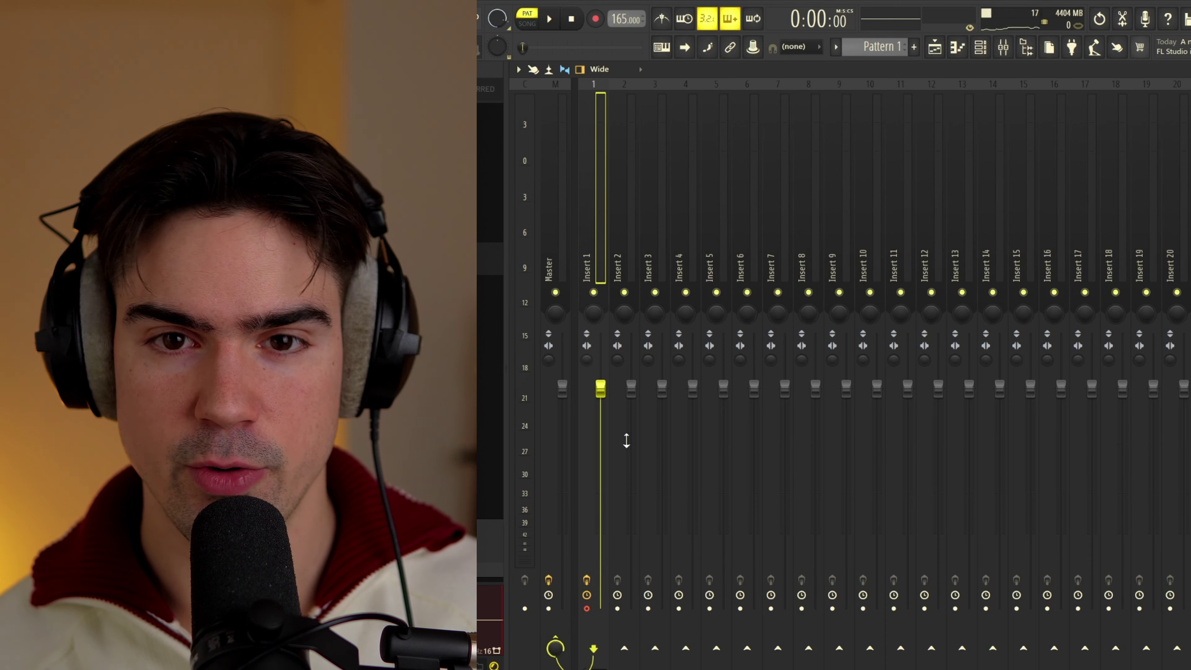
{"action": "key", "text": "ctrl+alt+r"}
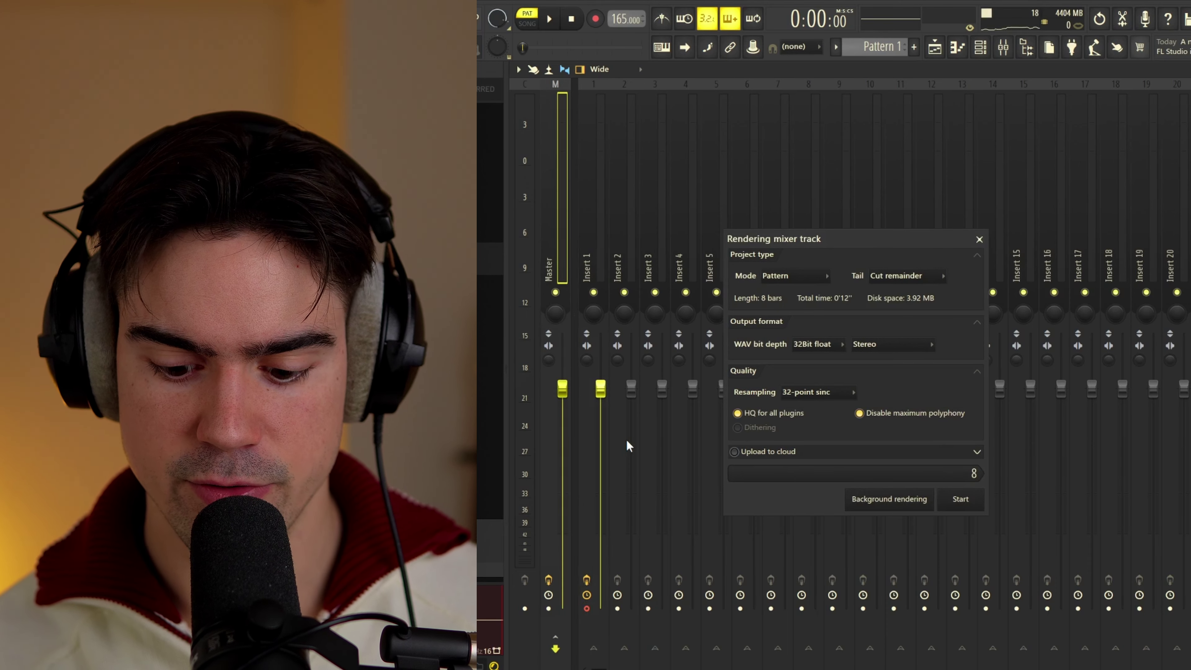
{"action": "key", "text": "Return"}
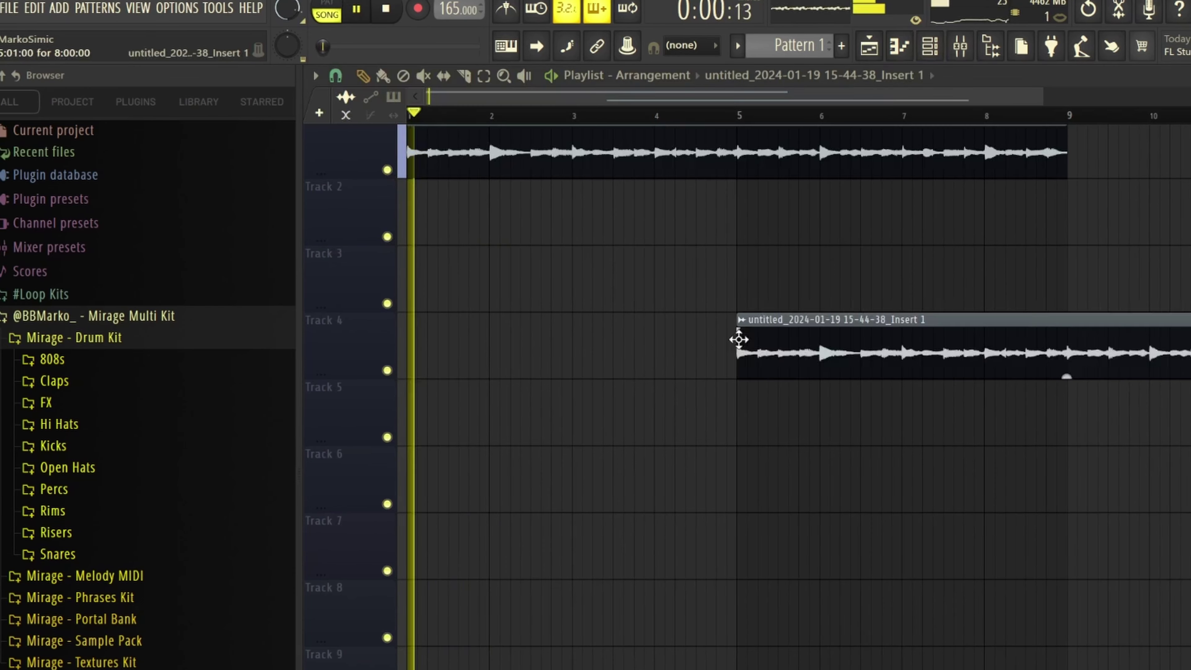
Step: Delete the extra rendered audio clip on Track 4 and play back the clip on Track 1
{"action": "right_click", "coordinate": [739, 338]}
{"action": "scroll", "coordinate": [531, 324], "scroll_direction": "up", "scroll_amount": 1}
{"action": "scroll", "coordinate": [569, 143], "scroll_direction": "down", "scroll_amount": 1}
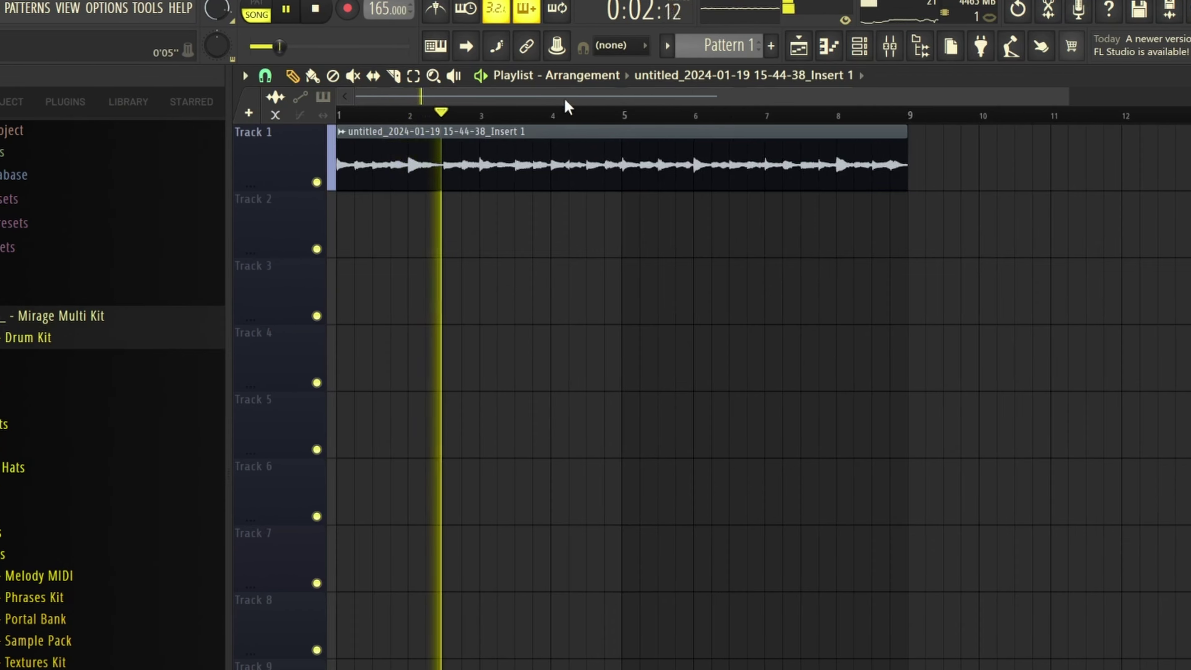
{"action": "scroll", "coordinate": [565, 100], "scroll_direction": "up", "scroll_amount": 4}
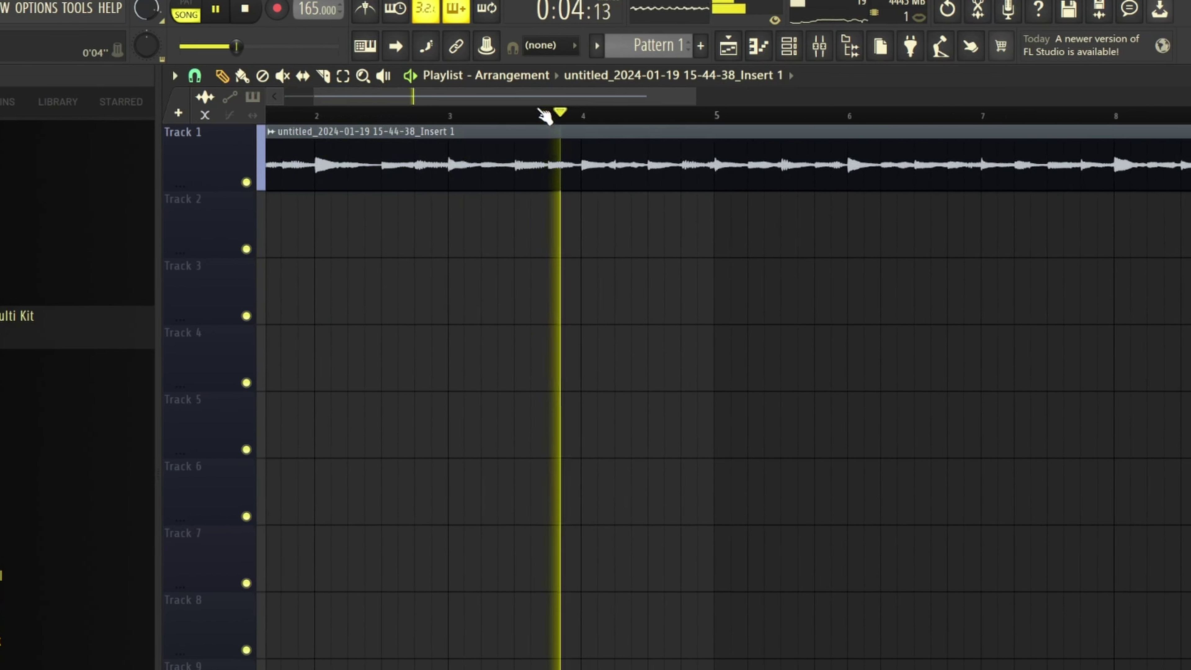
{"action": "scroll", "coordinate": [544, 115], "scroll_direction": "down", "scroll_amount": 2}
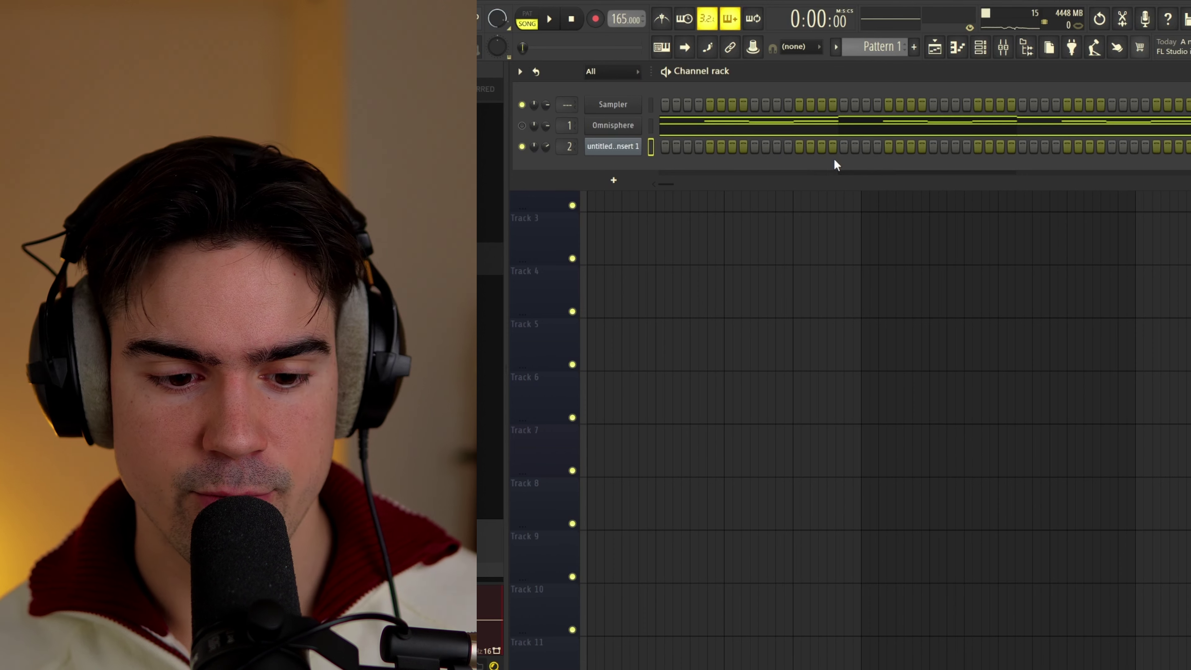
Step: Add a Fruity Slicer channel and load the rendered Insert 1 audio into it
{"action": "left_click", "coordinate": [625, 185]}
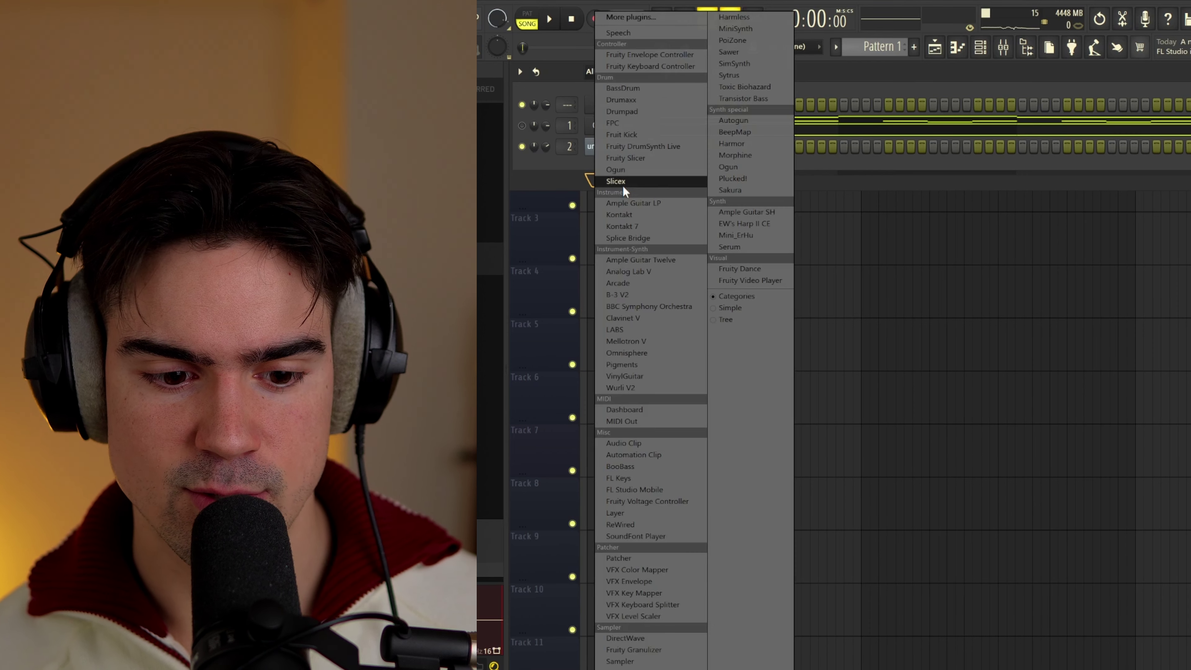
{"action": "left_click", "coordinate": [645, 158]}
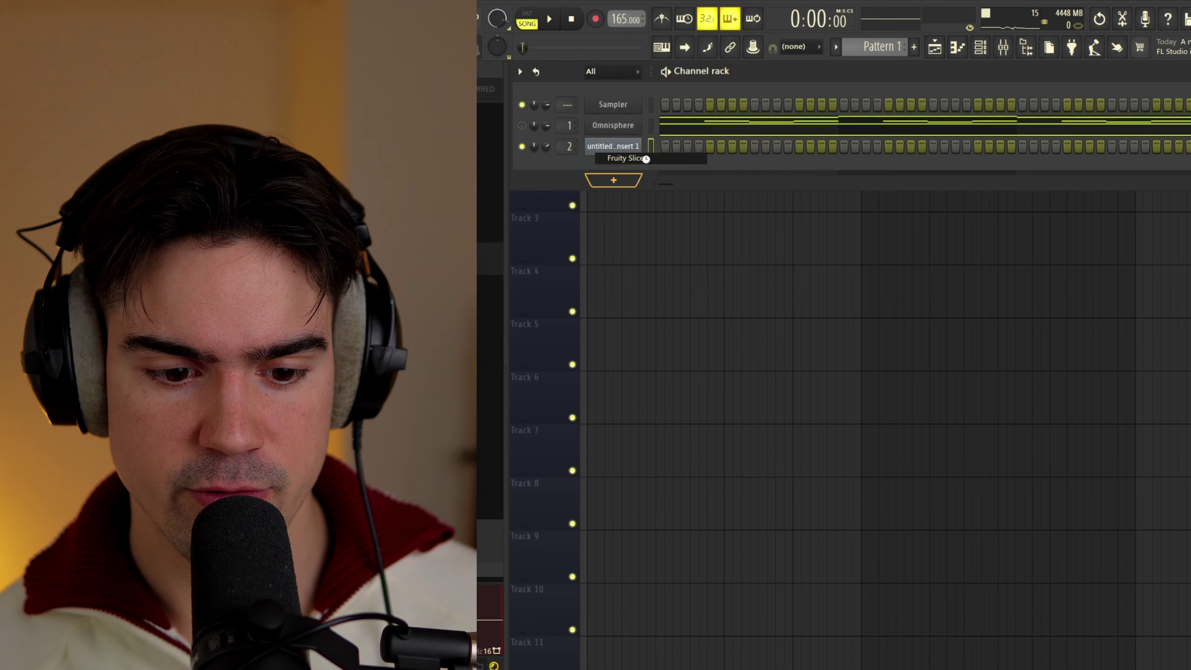
{"action": "left_click", "coordinate": [636, 160]}
{"action": "left_click", "coordinate": [640, 149]}
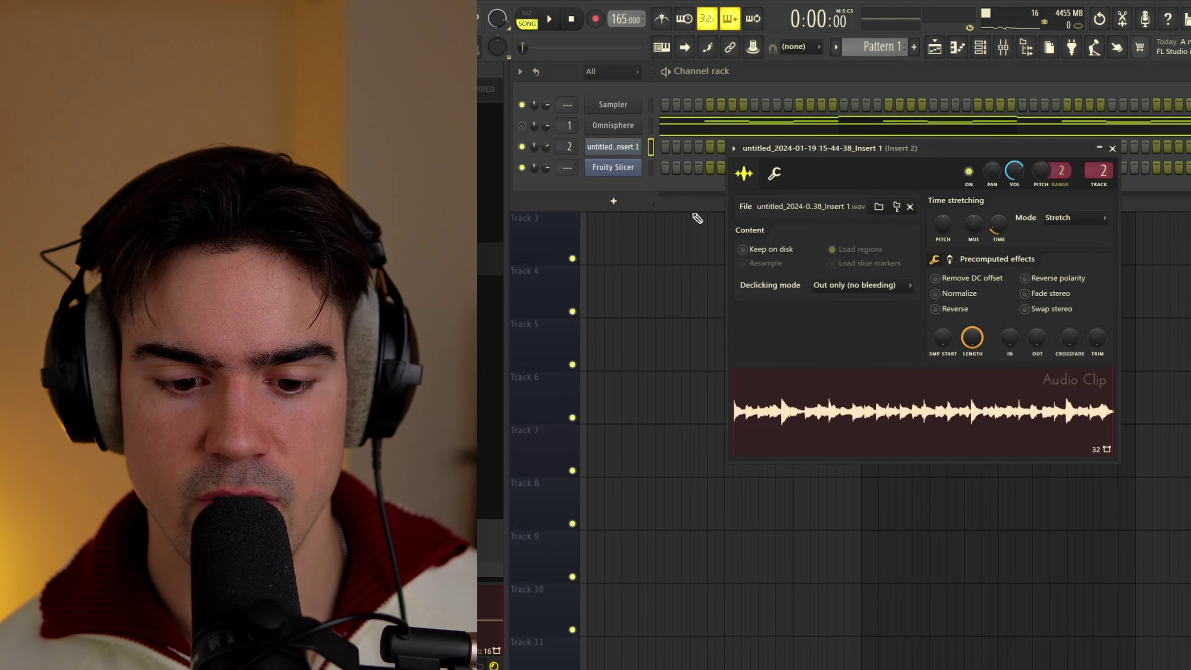
{"action": "left_click_drag", "start_coordinate": [927, 412], "coordinate": [629, 169]}
Step: Slice the loaded audio by Beat and raise the Fruity Slicer's attack while the pattern plays
{"action": "left_click", "coordinate": [850, 281]}
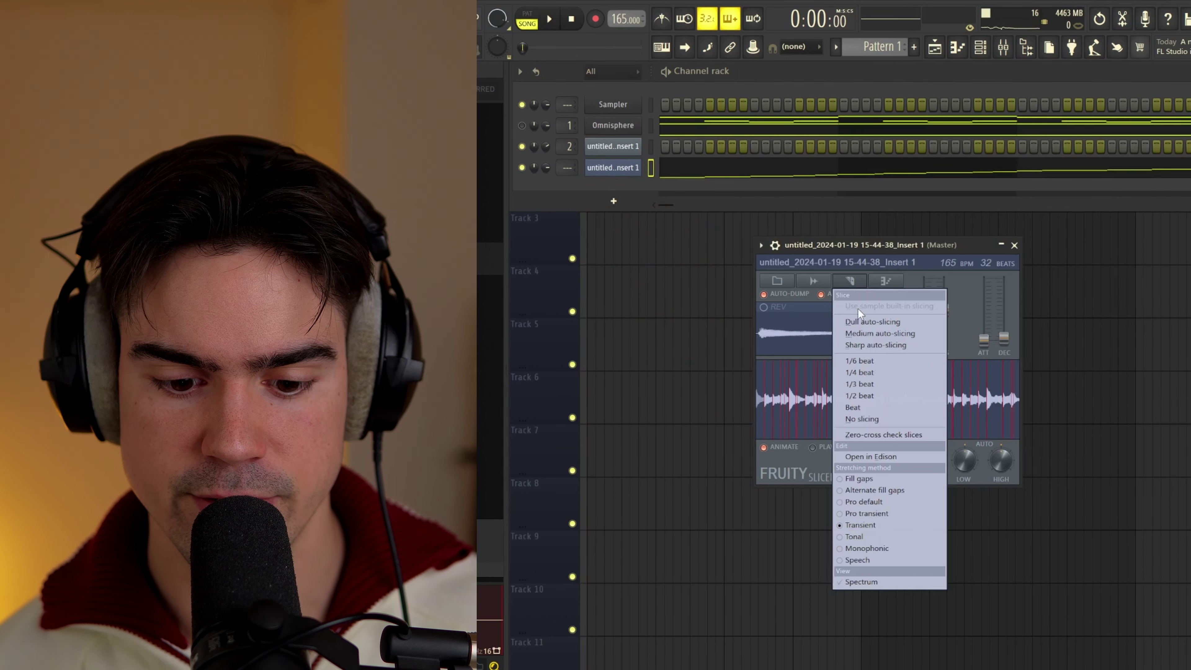
{"action": "left_click", "coordinate": [876, 407]}
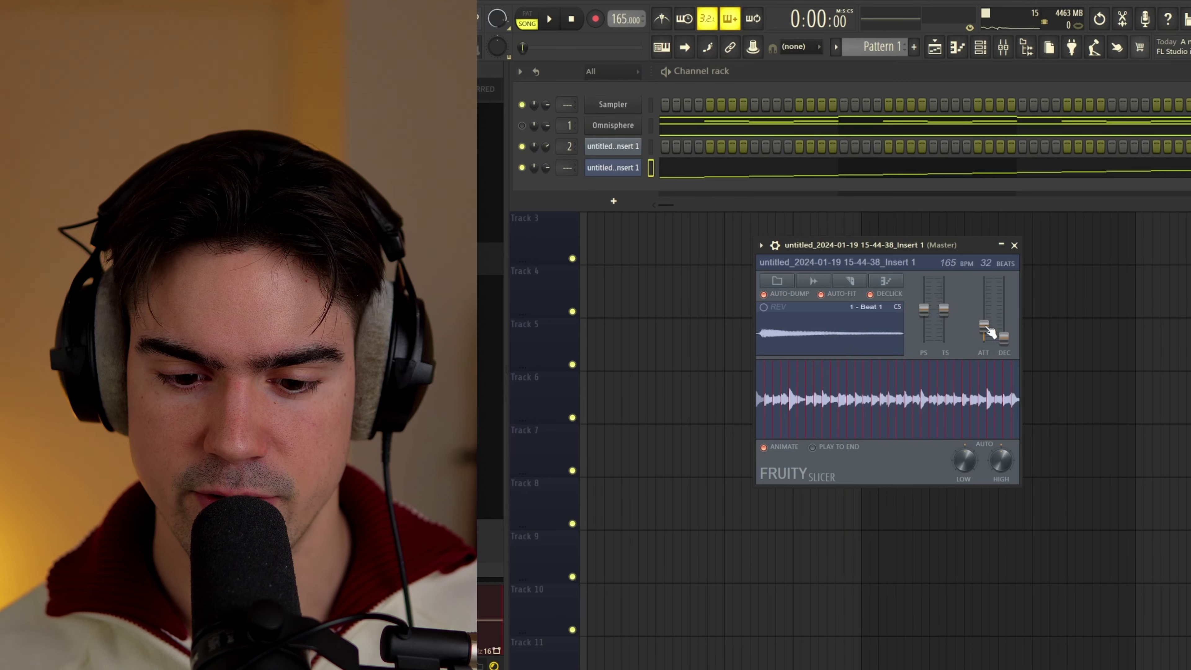
{"action": "key", "text": "F9"}
{"action": "key", "text": "space"}
{"action": "left_click_drag", "start_coordinate": [989, 331], "coordinate": [990, 317]}
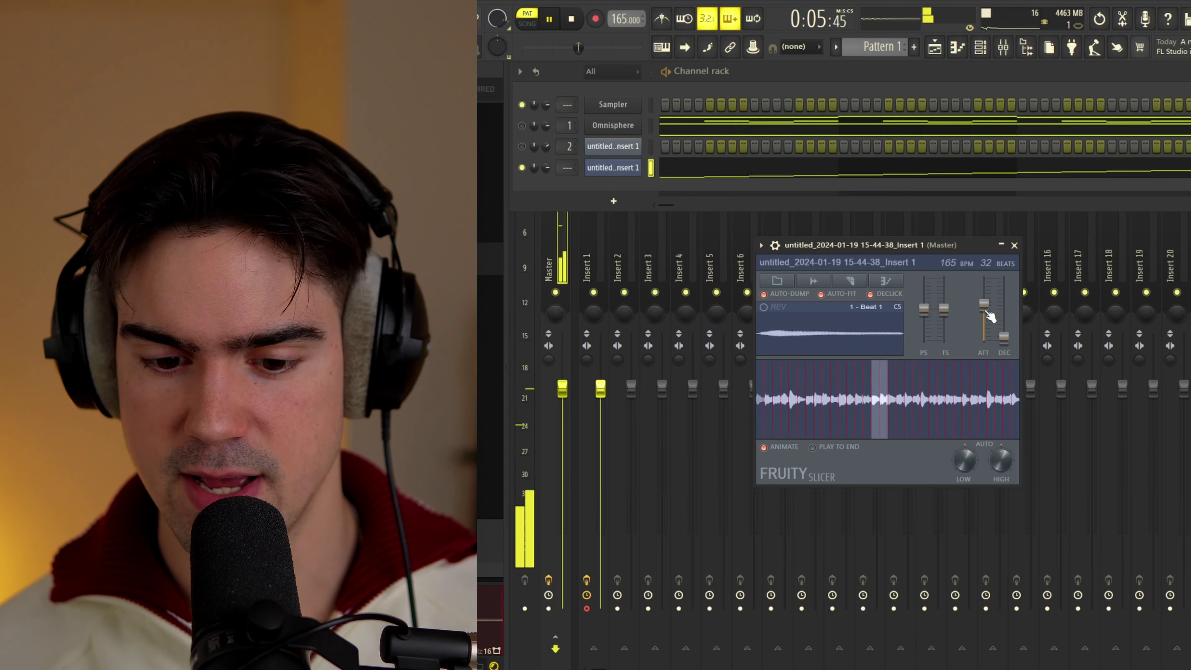
{"action": "left_click", "coordinate": [1014, 245]}
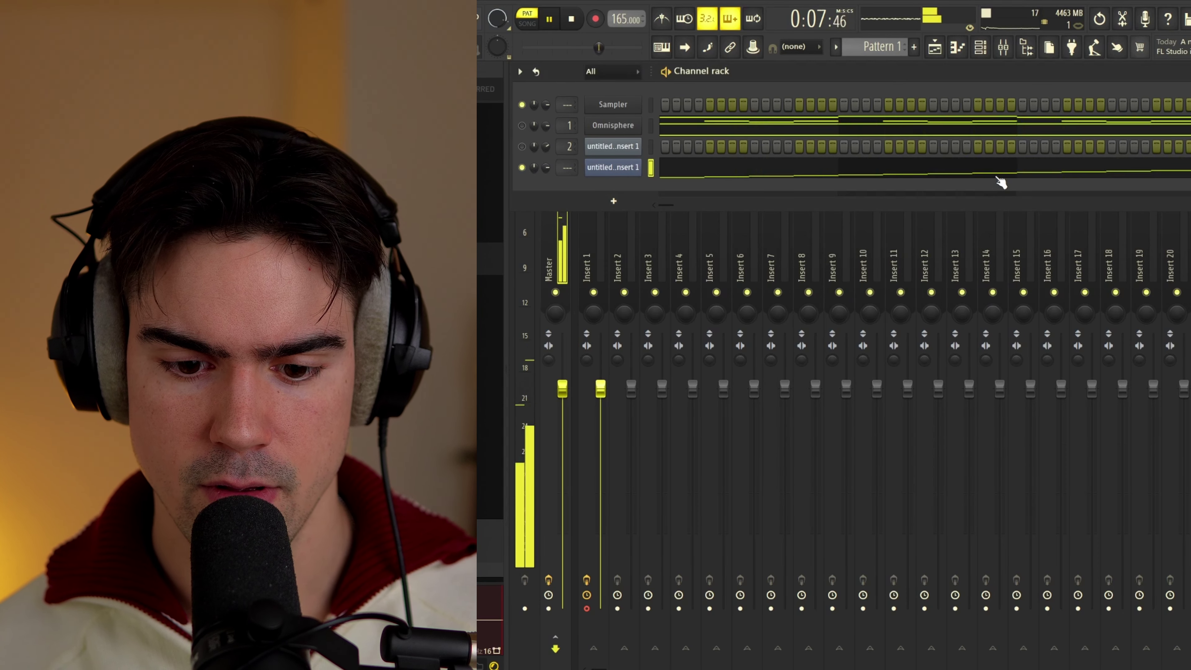
Step: Rearrange the beat slices into a four-bar sequence starting with beats 1, 6, 3 and 9, and repeat it through bar 8
{"action": "left_click", "coordinate": [999, 177]}
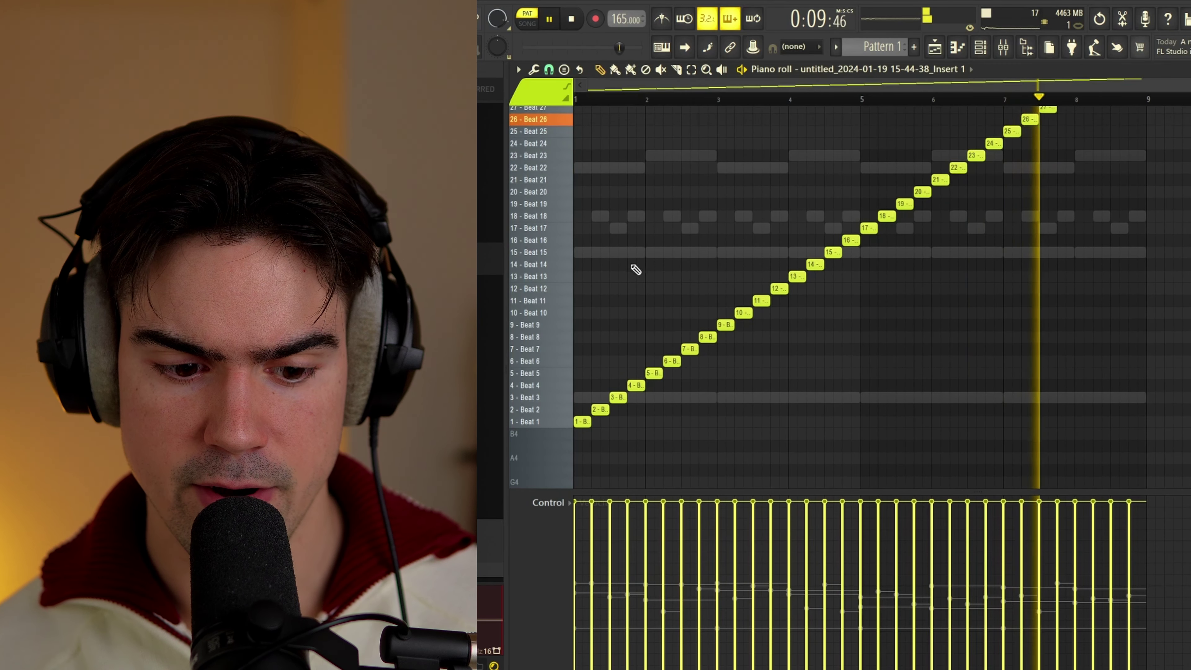
{"action": "scroll", "coordinate": [636, 269], "scroll_direction": "up", "scroll_amount": 1}
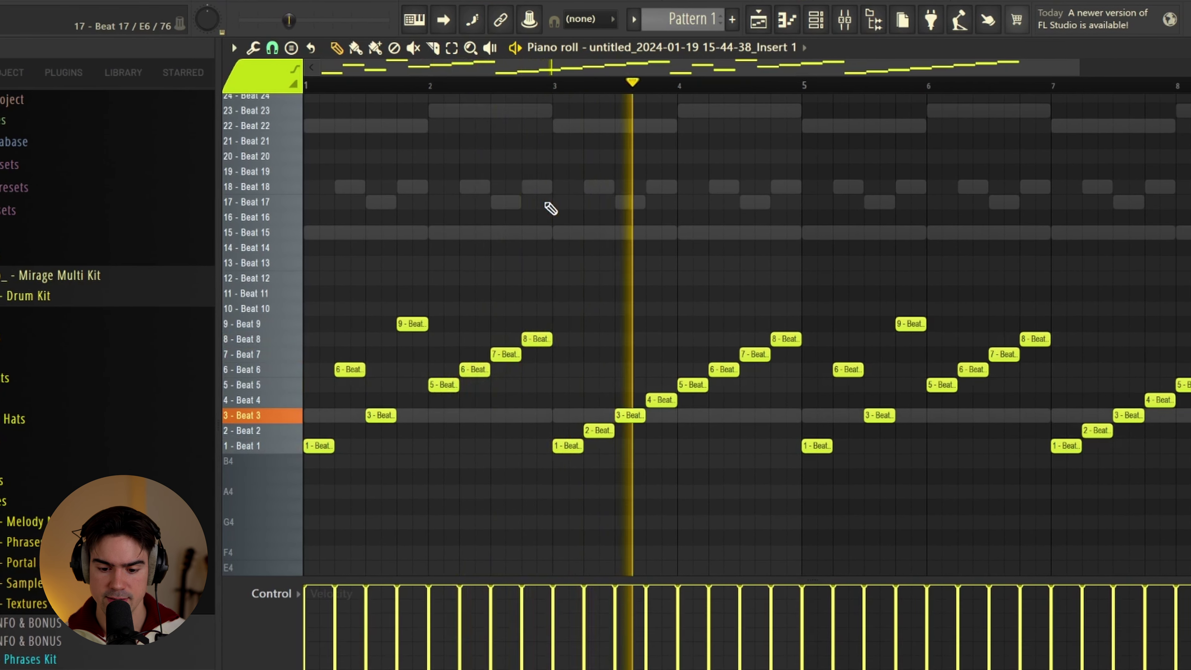
{"action": "left_click_drag", "start_coordinate": [350, 301], "coordinate": [406, 388]}
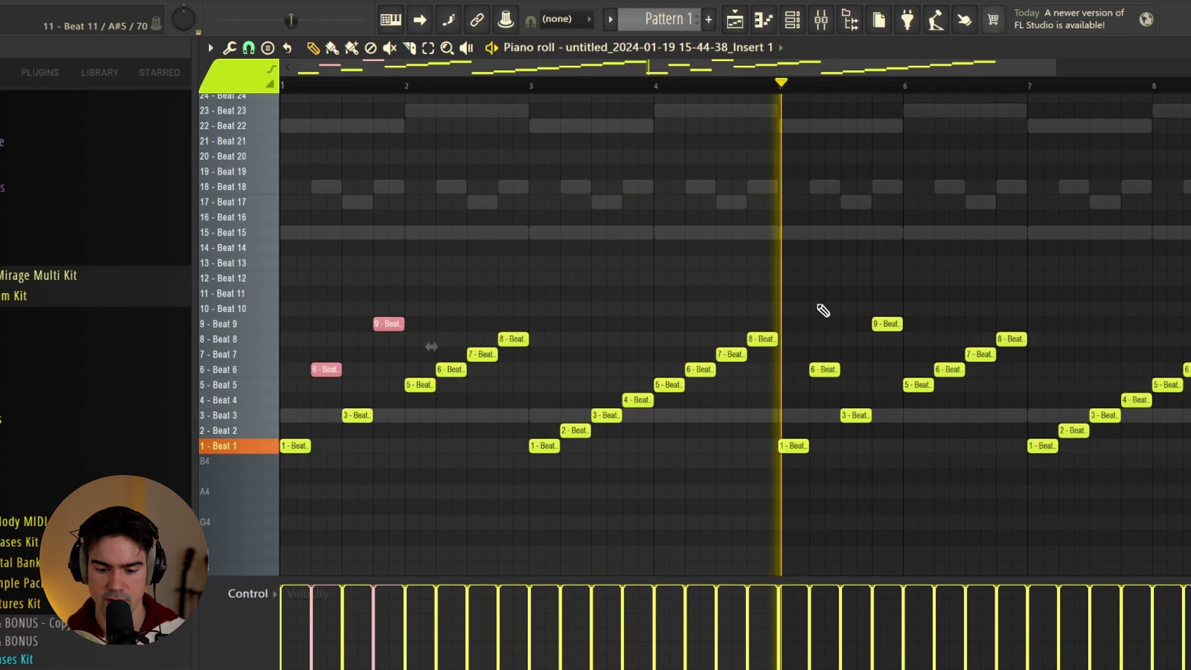
{"action": "left_click_drag", "start_coordinate": [822, 310], "coordinate": [875, 380]}
{"action": "left_click", "coordinate": [872, 312]}
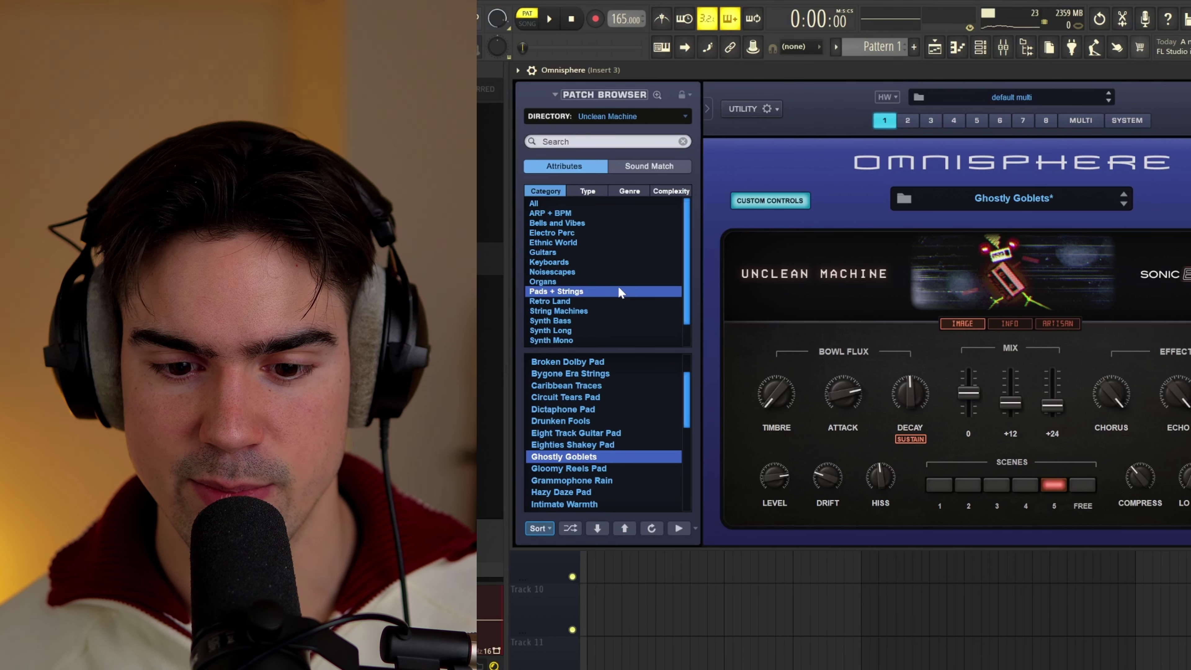
Step: Load Omnisphere's Gloomy Reels Pad patch and step through scenes 2 to 5
{"action": "key", "text": "Down"}
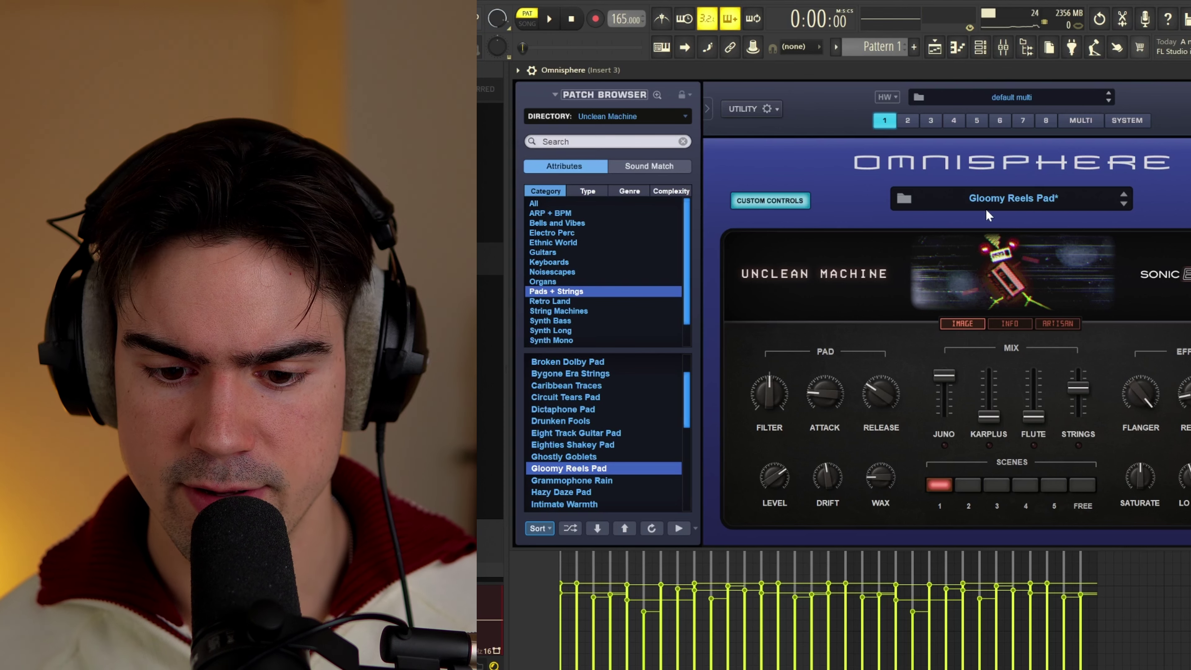
{"action": "left_click", "coordinate": [960, 490]}
{"action": "left_click", "coordinate": [991, 485]}
{"action": "left_click", "coordinate": [1023, 477]}
{"action": "left_click", "coordinate": [1052, 485]}
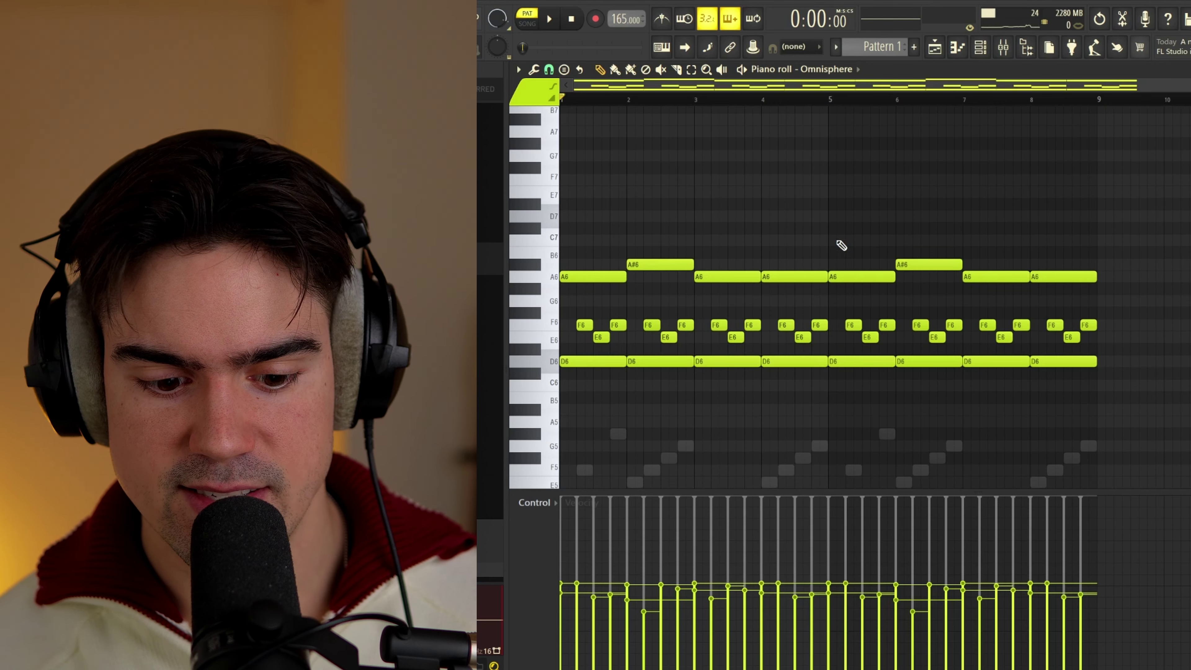
Step: Raise the D6, E6 and F6 notes in bars 2 and 4 by one octave
{"action": "scroll", "coordinate": [842, 245], "scroll_direction": "down", "scroll_amount": 3}
{"action": "scroll", "coordinate": [664, 311], "scroll_direction": "up", "scroll_amount": 3}
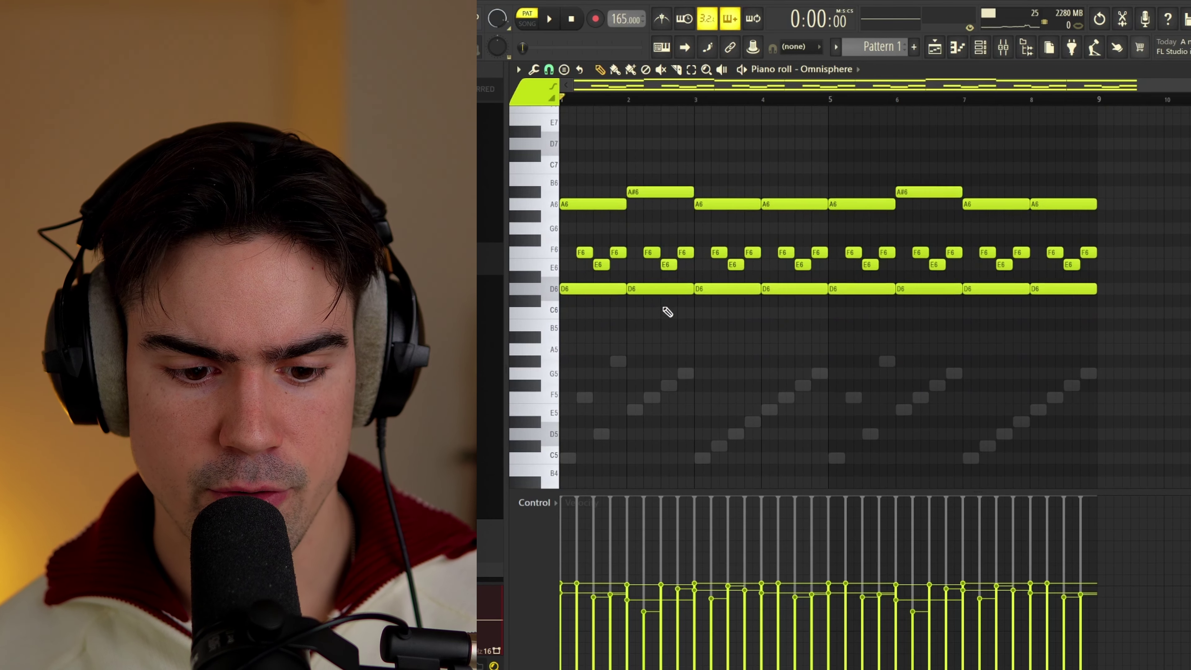
{"action": "scroll", "coordinate": [670, 319], "scroll_direction": "up", "scroll_amount": 2}
{"action": "left_click_drag", "start_coordinate": [674, 308], "coordinate": [731, 386]}
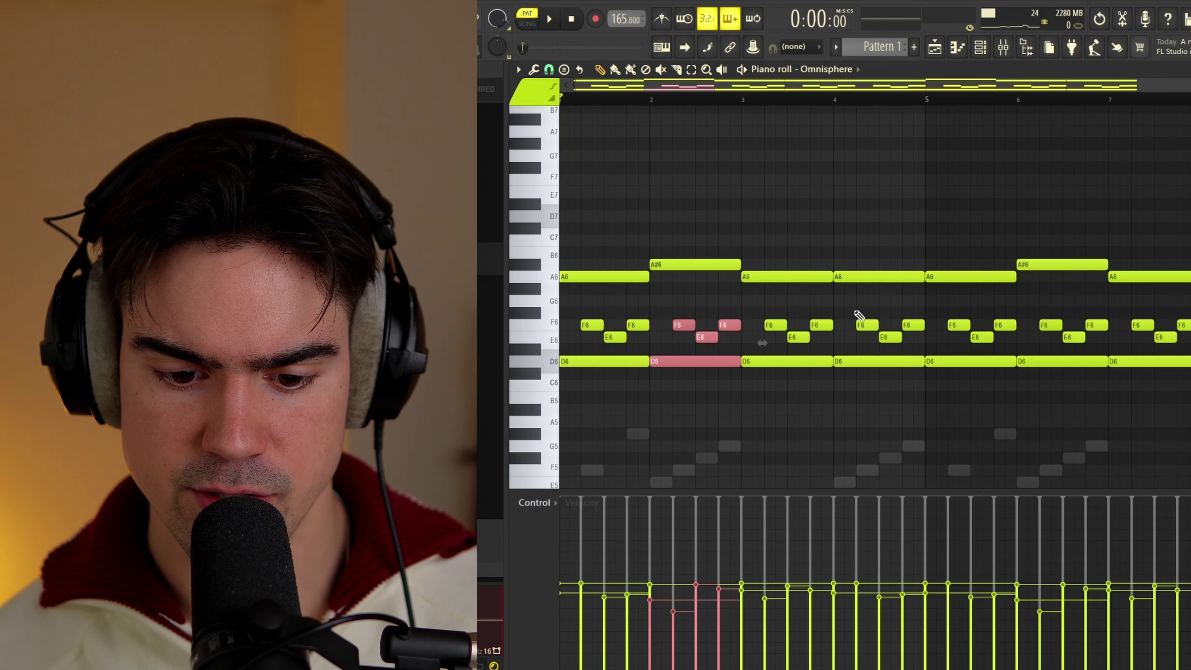
{"action": "left_click_drag", "start_coordinate": [852, 310], "coordinate": [919, 388]}
{"action": "key", "text": "ctrl+Up"}
{"action": "key", "text": "ctrl+d"}
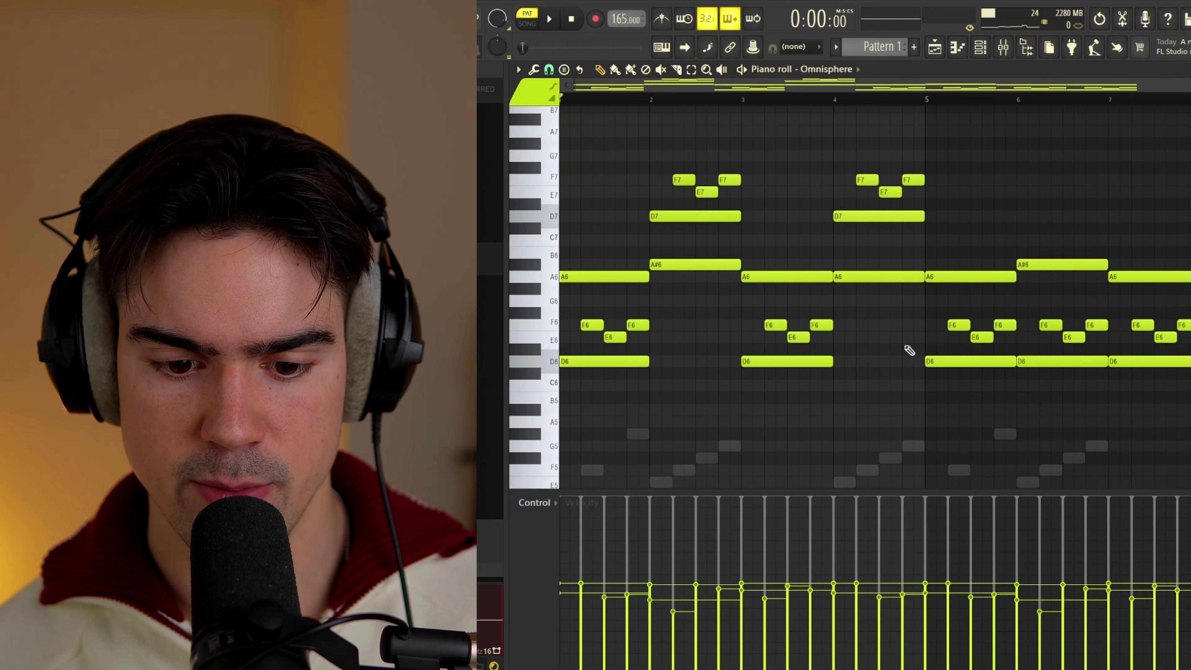
{"action": "scroll", "coordinate": [868, 335], "scroll_direction": "down", "scroll_amount": 2}
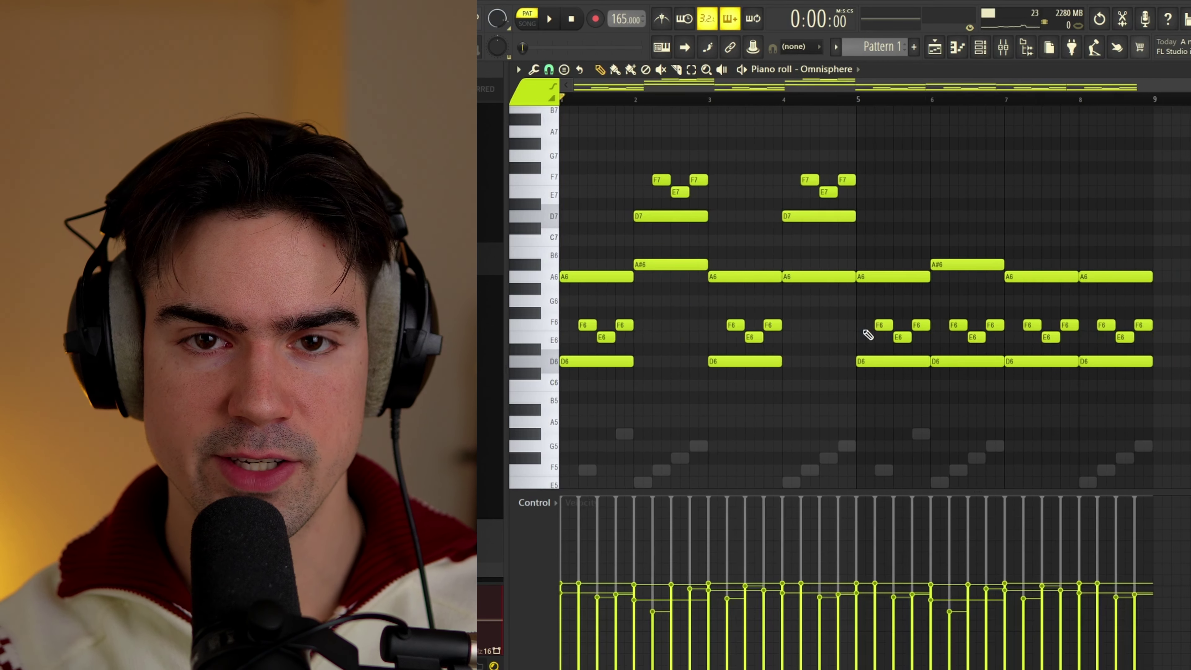